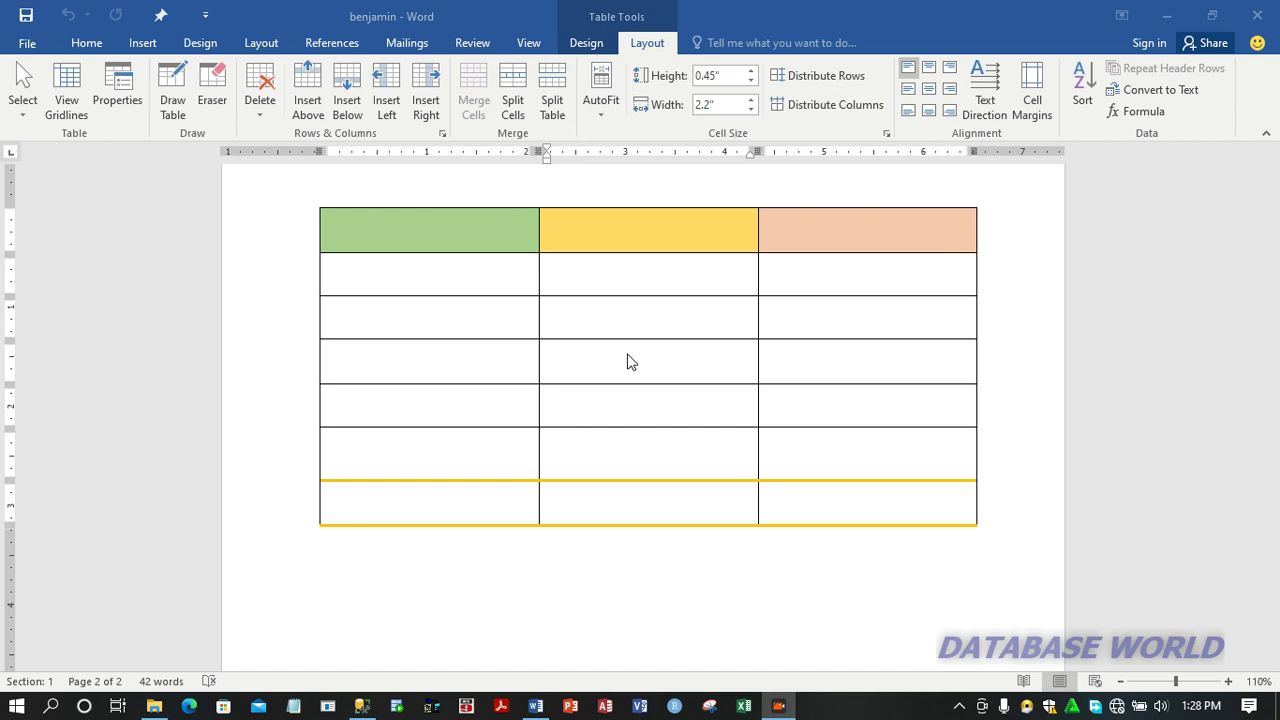
# Merge the four blank cells in the first two columns of the second and third rows into one cell.
pyautogui.click(579, 314)
pyautogui.click(565, 309)
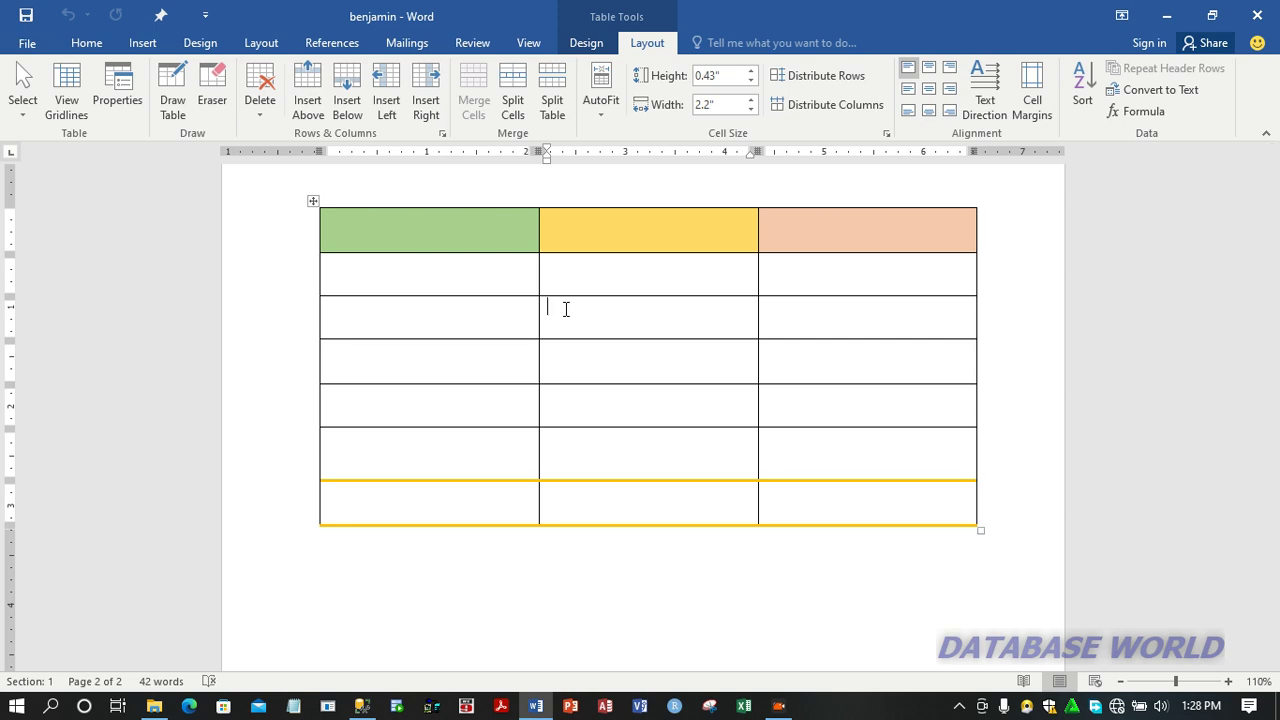
pyautogui.click(489, 277)
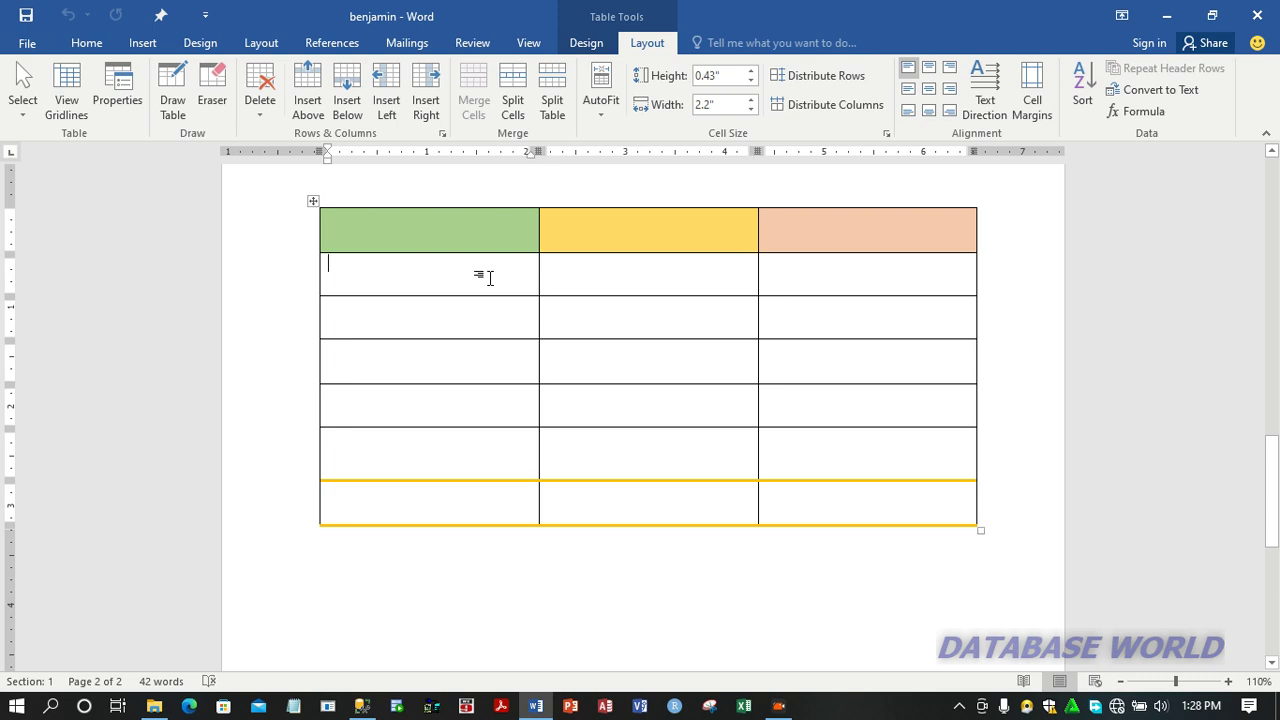
pyautogui.click(565, 284)
pyautogui.moveTo(587, 312); pyautogui.dragTo(497, 286)
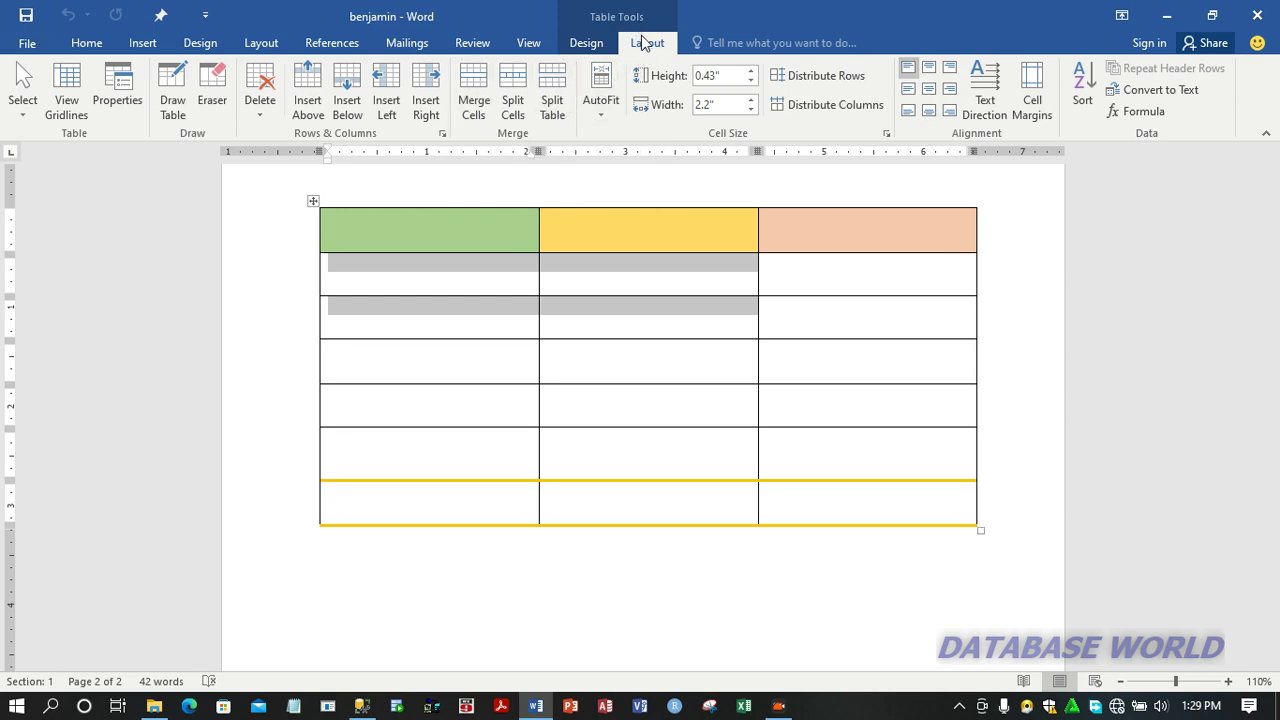
pyautogui.click(475, 112)
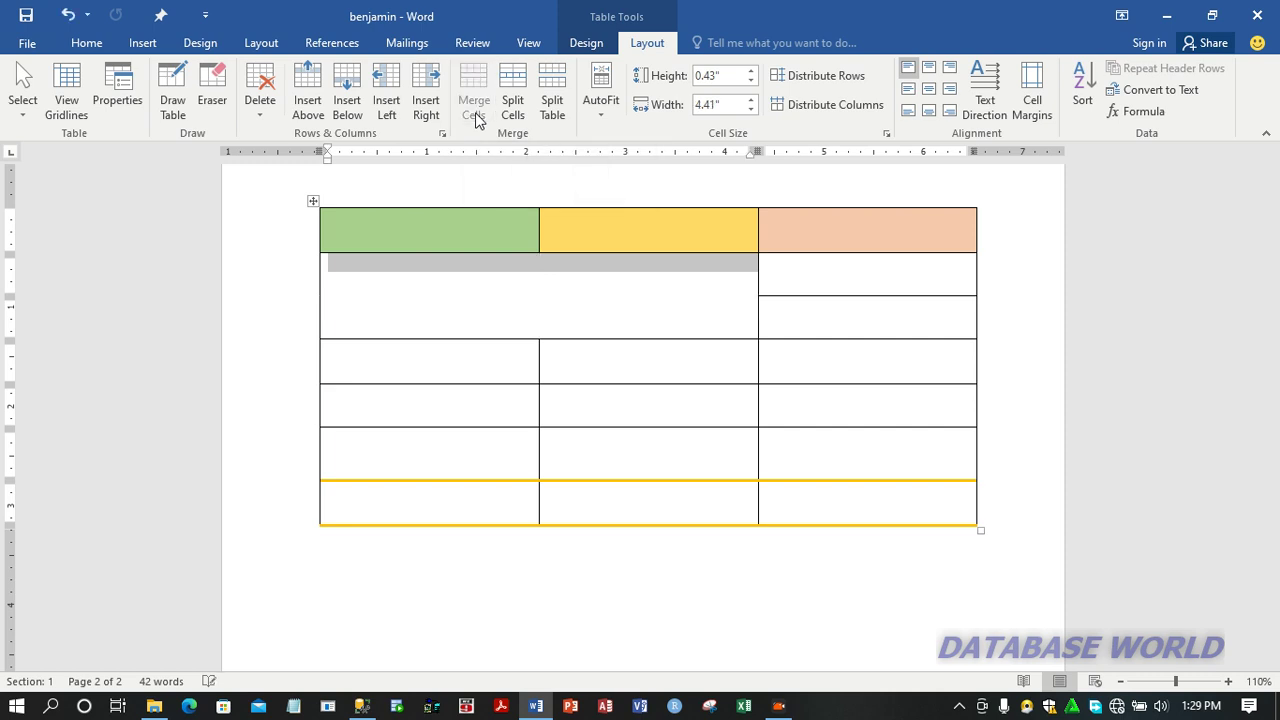
pyautogui.click(547, 321)
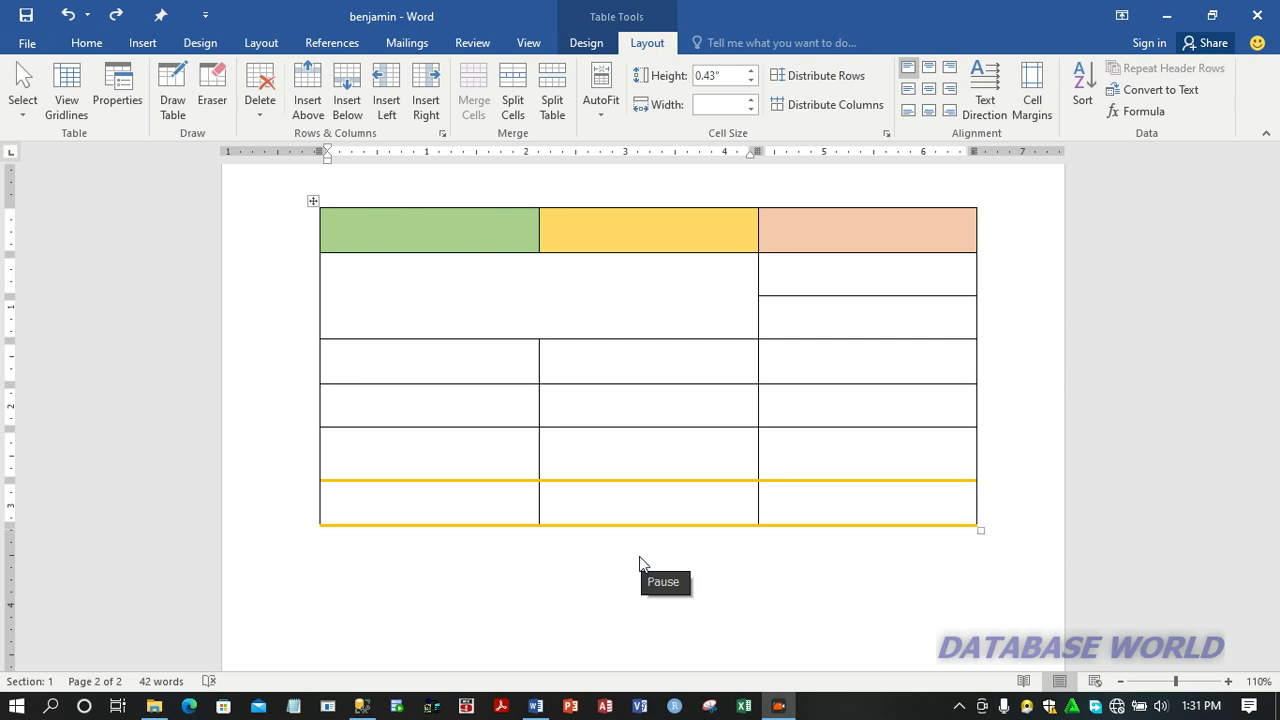
pyautogui.click(640, 557)
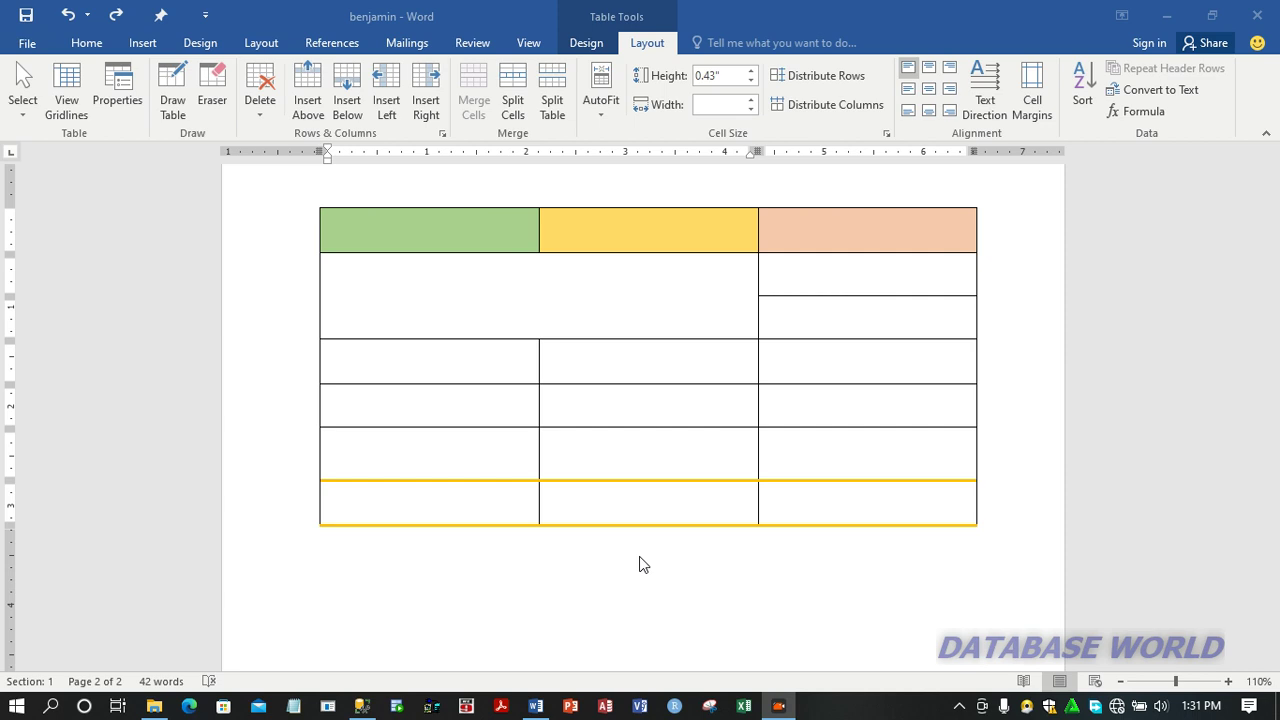
# Split the large merged cell below the green and yellow header cells into 2 columns and 2 rows.
pyautogui.click(479, 301)
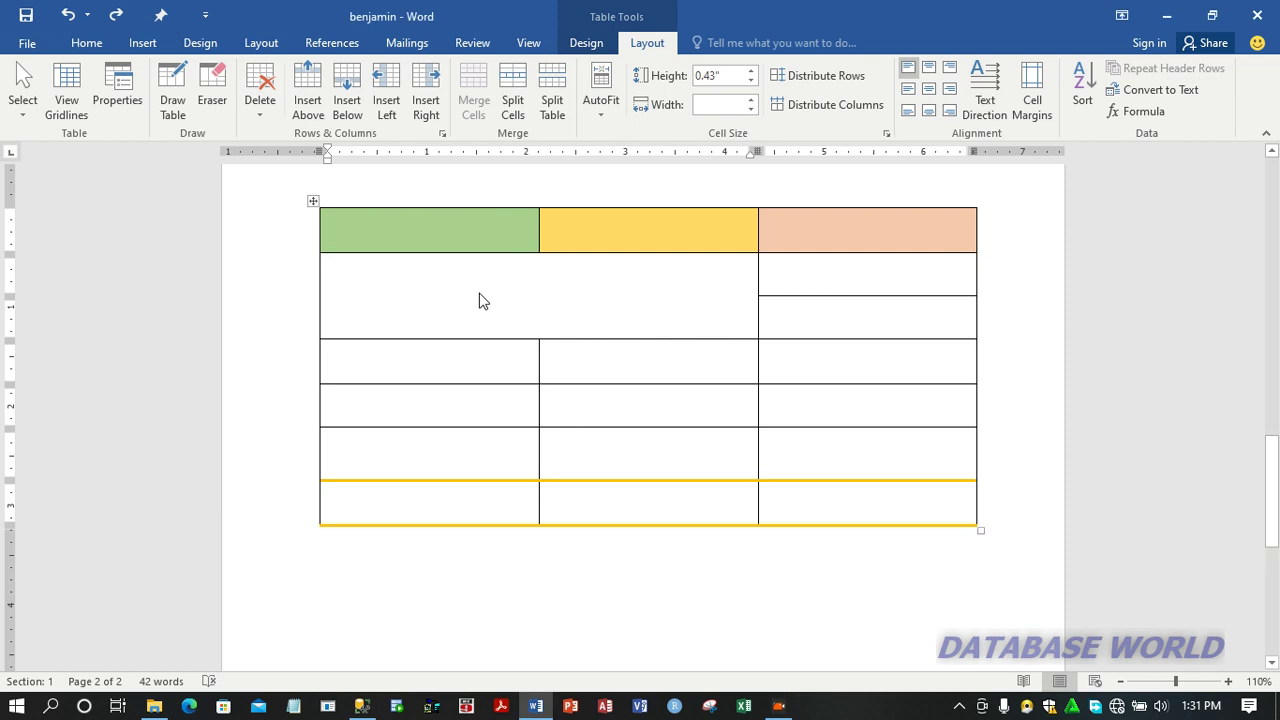
pyautogui.click(512, 108)
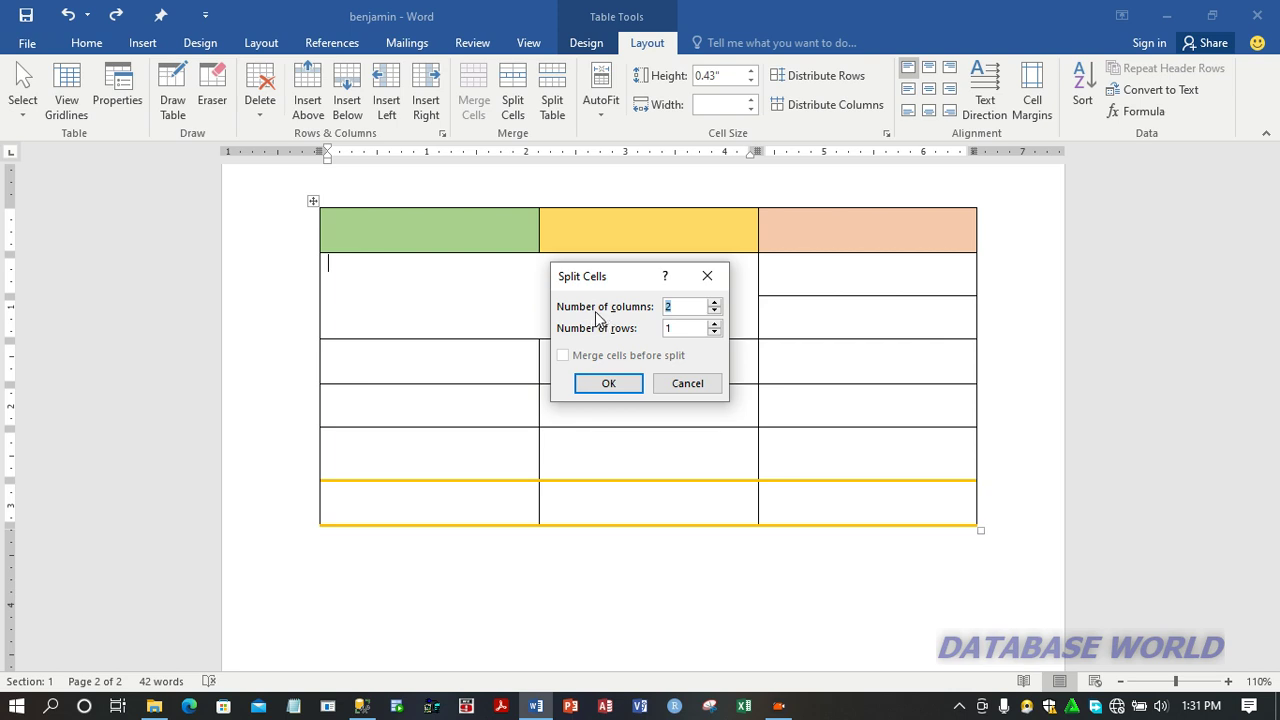
pyautogui.click(687, 328)
pyautogui.press('BackSpace')
pyautogui.write('2')
pyautogui.click(616, 383)
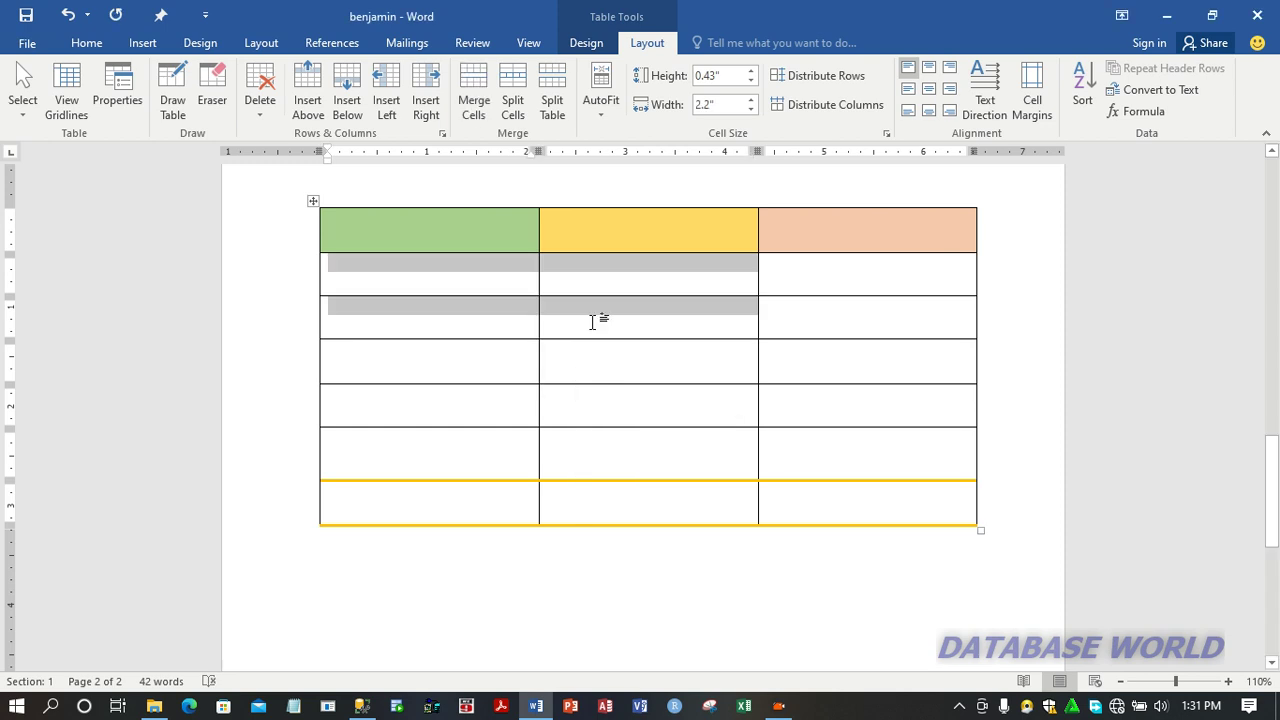
pyautogui.click(598, 283)
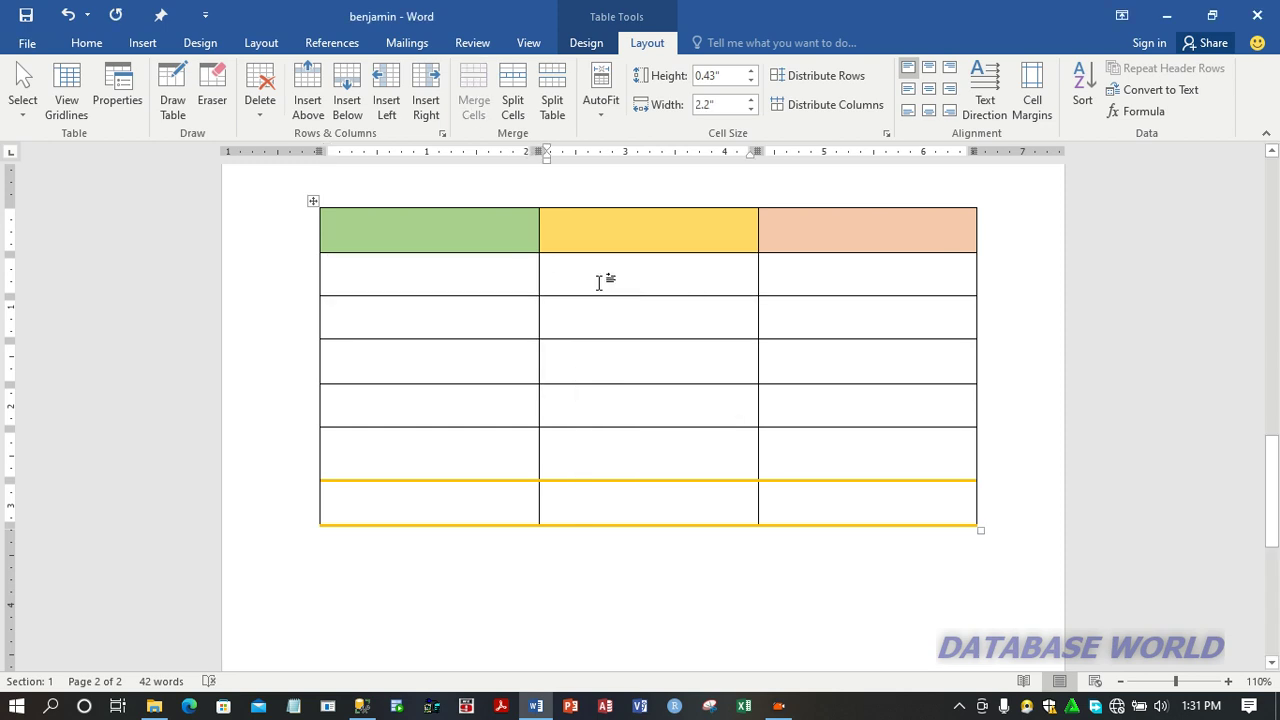
pyautogui.click(553, 304)
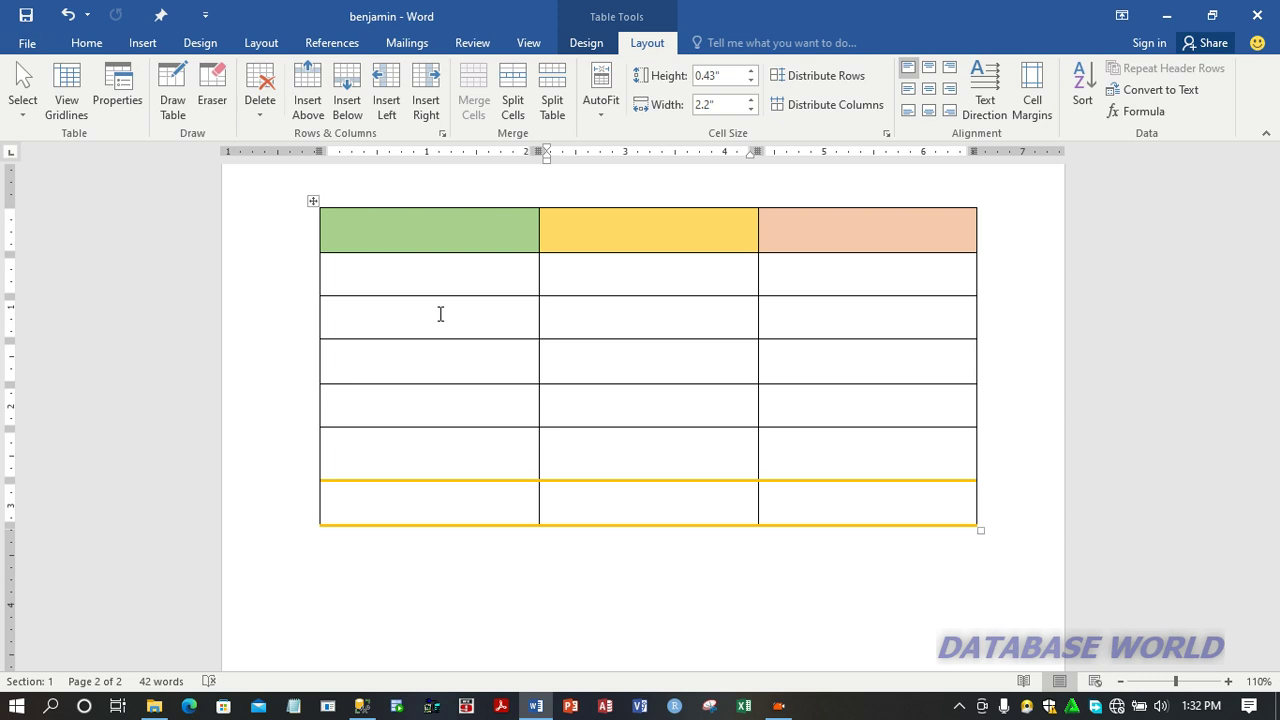
# Erase the border between the fifth and sixth table rows in all three columns.
pyautogui.click(211, 104)
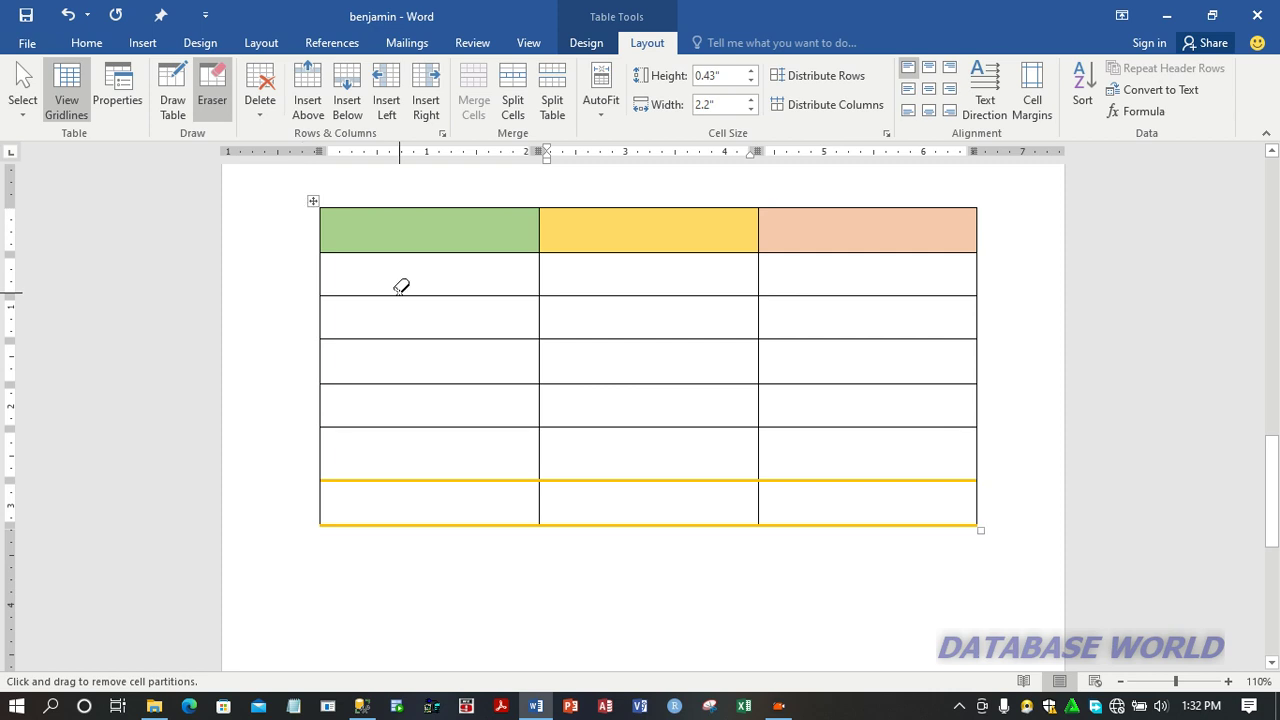
pyautogui.click(469, 427)
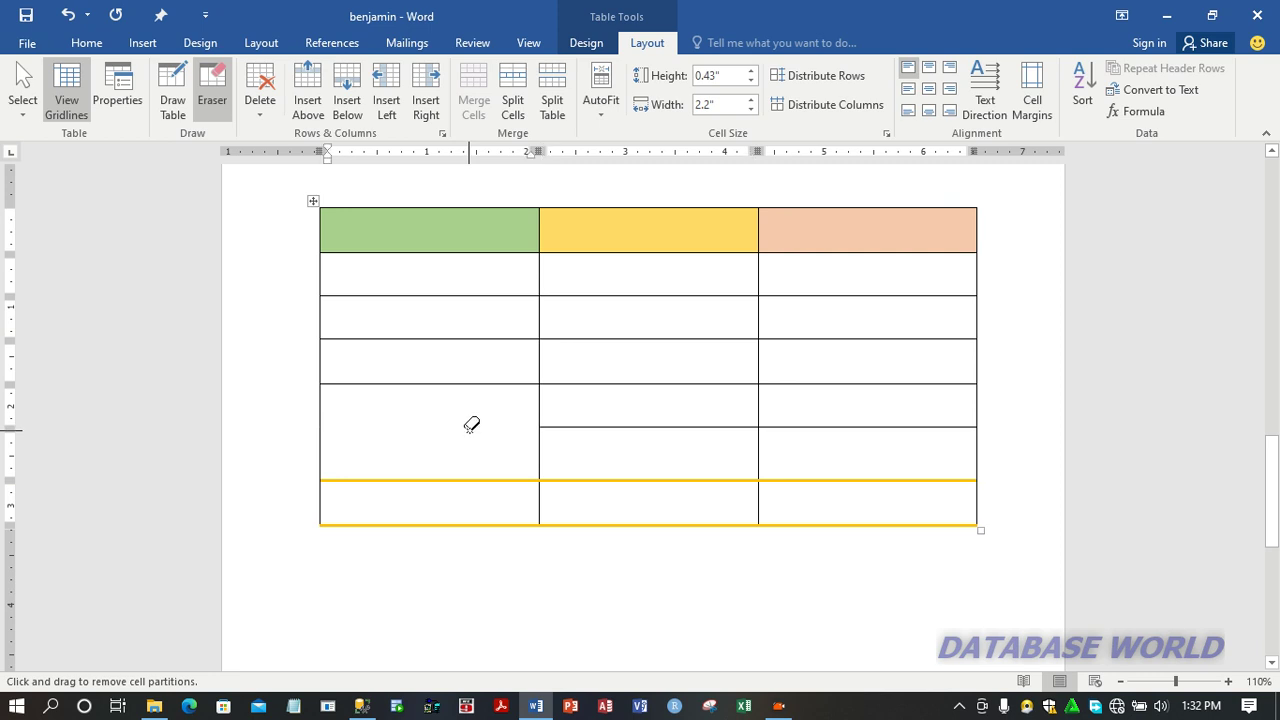
pyautogui.click(586, 425)
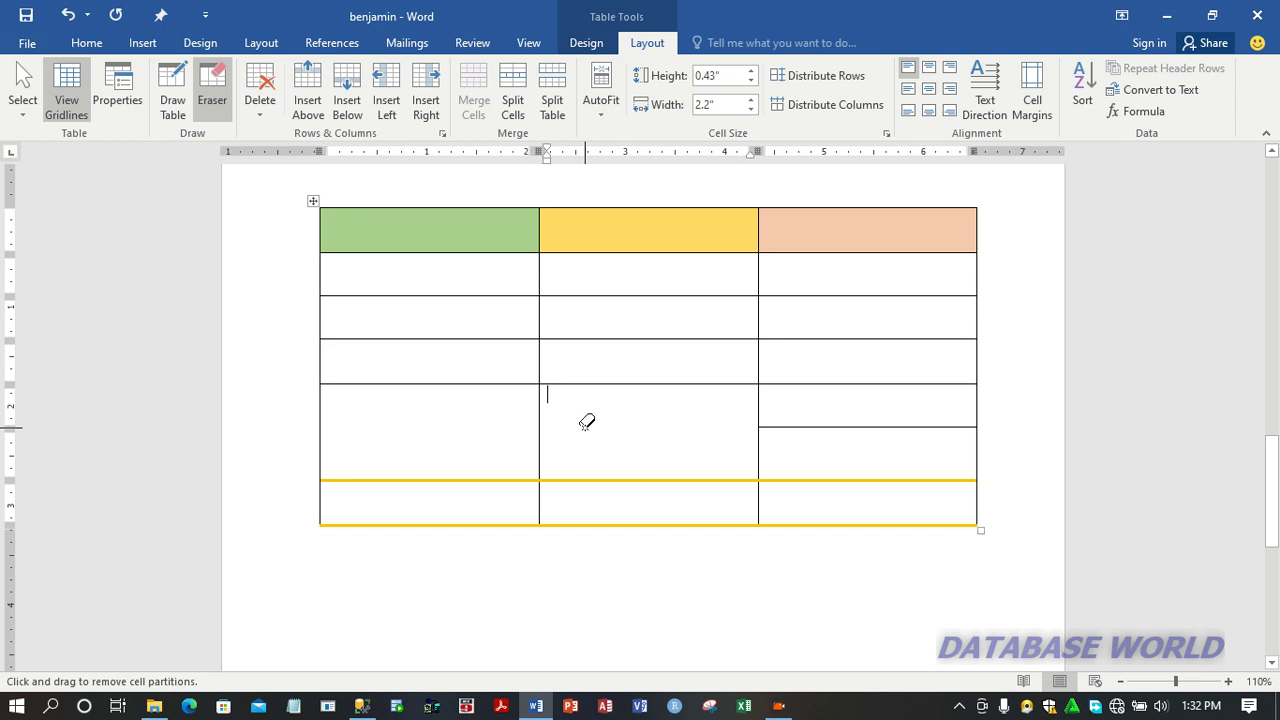
pyautogui.click(776, 425)
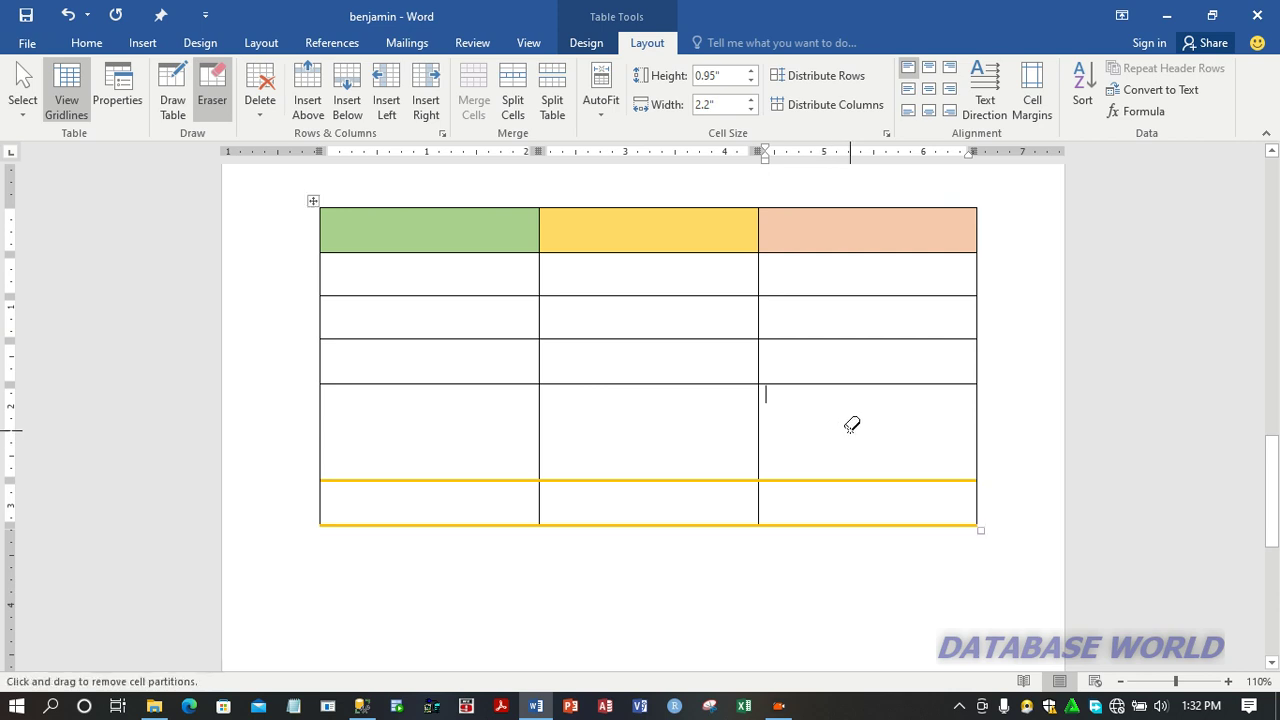
pyautogui.press('Escape')
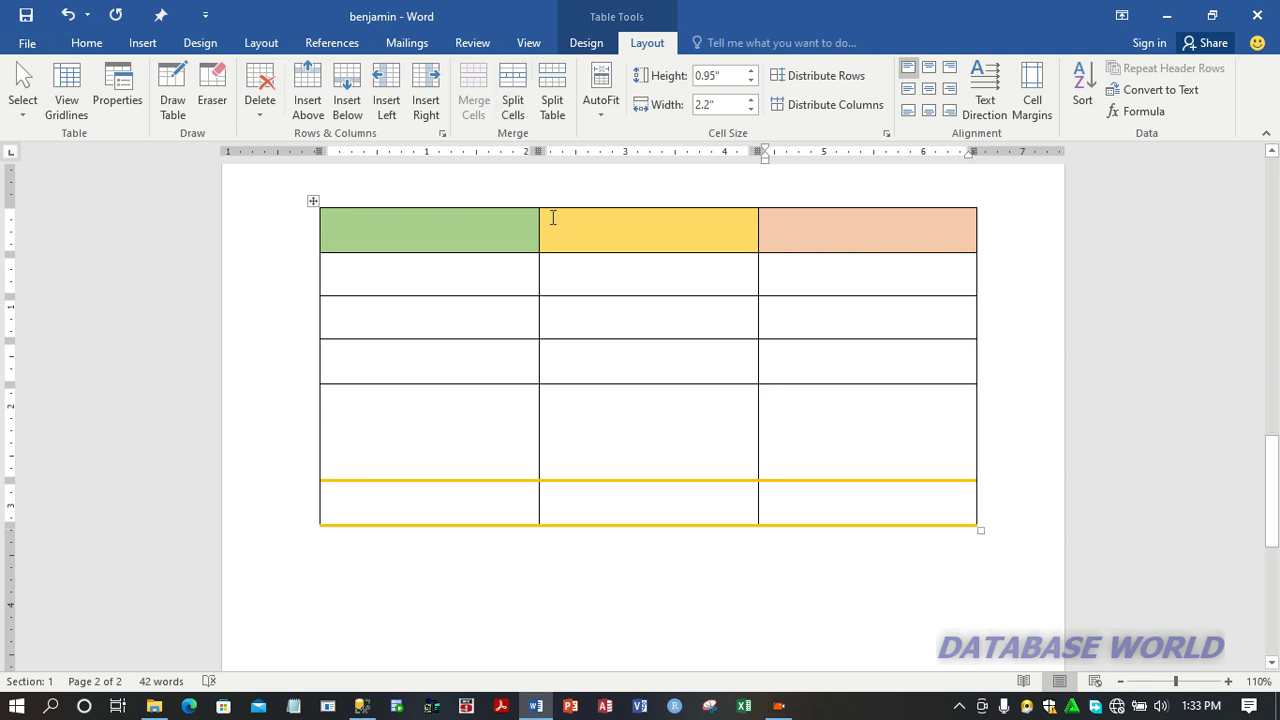
# Draw a horizontal border through the tall fifth row, across all three columns, to divide it into two rows.
pyautogui.click(186, 118)
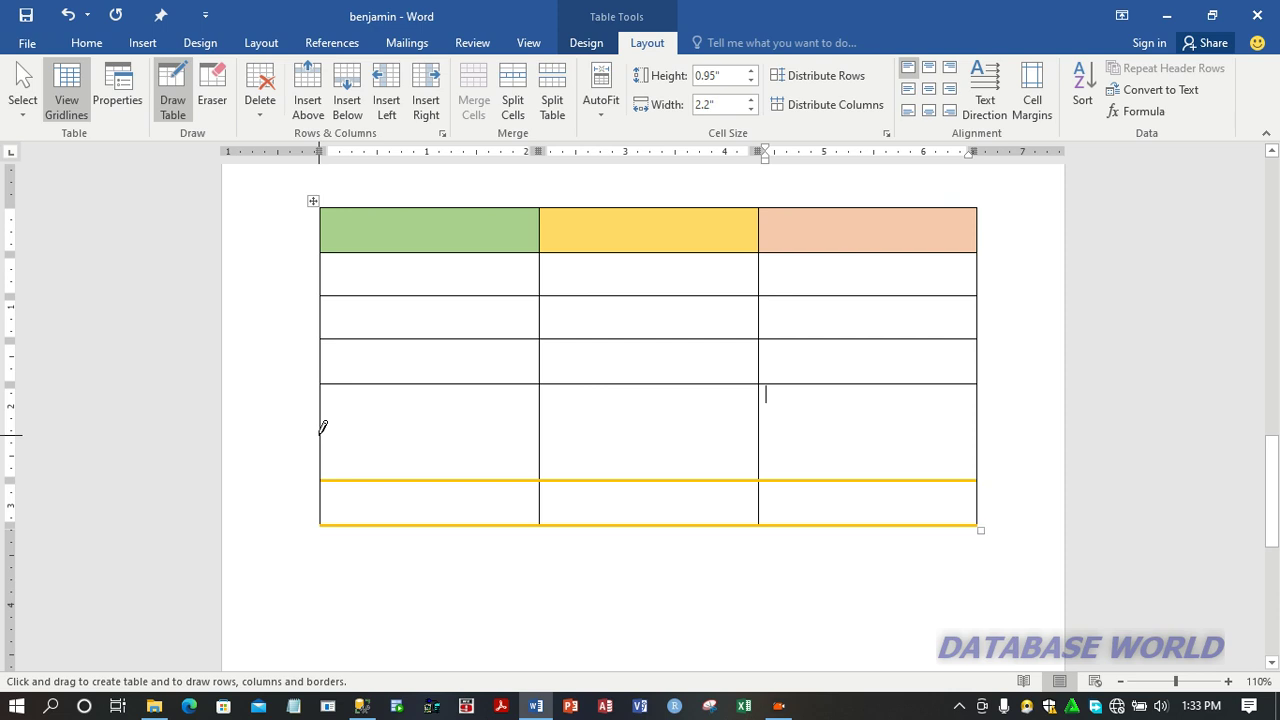
pyautogui.moveTo(321, 434); pyautogui.dragTo(804, 420)
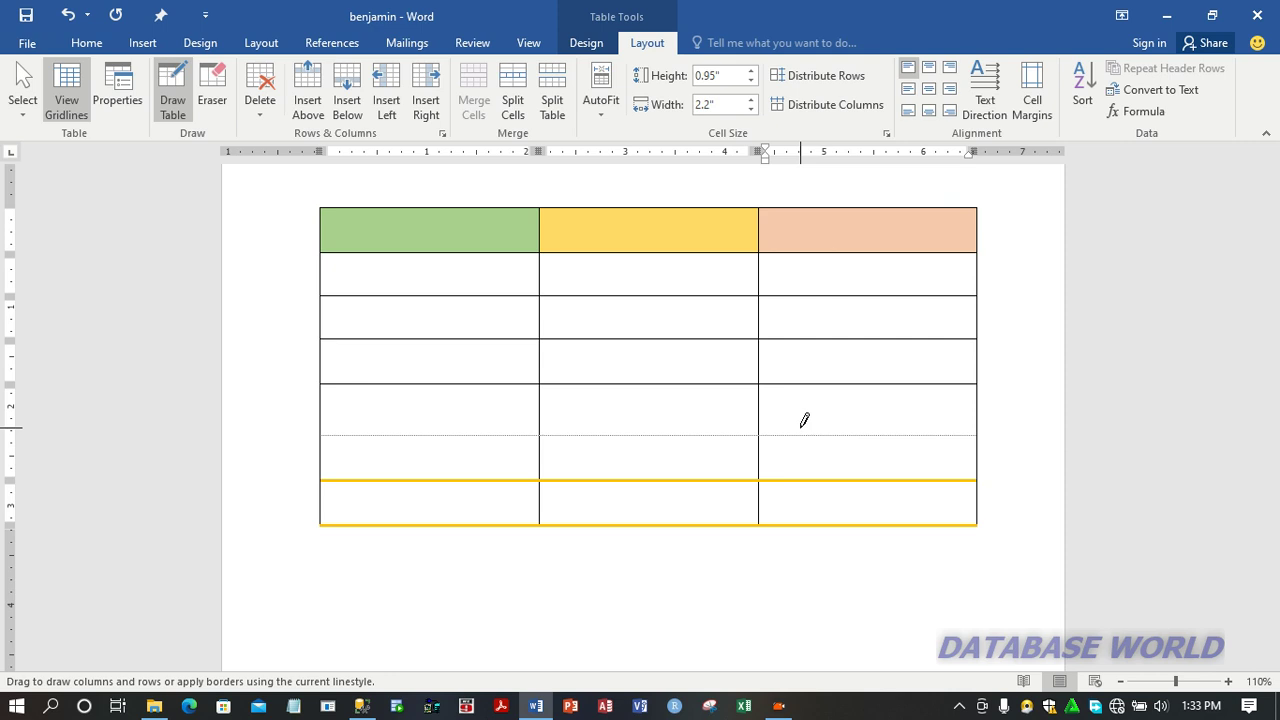
pyautogui.moveTo(804, 420); pyautogui.dragTo(804, 420)
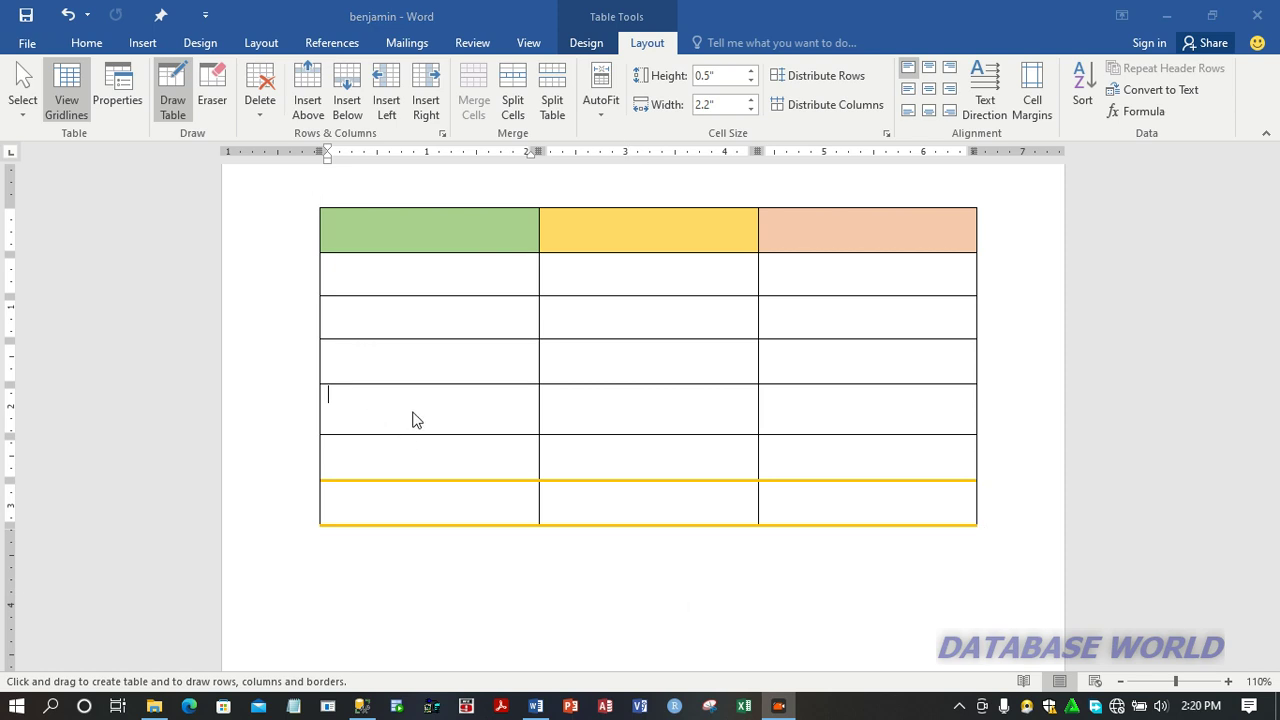
pyautogui.click(409, 401)
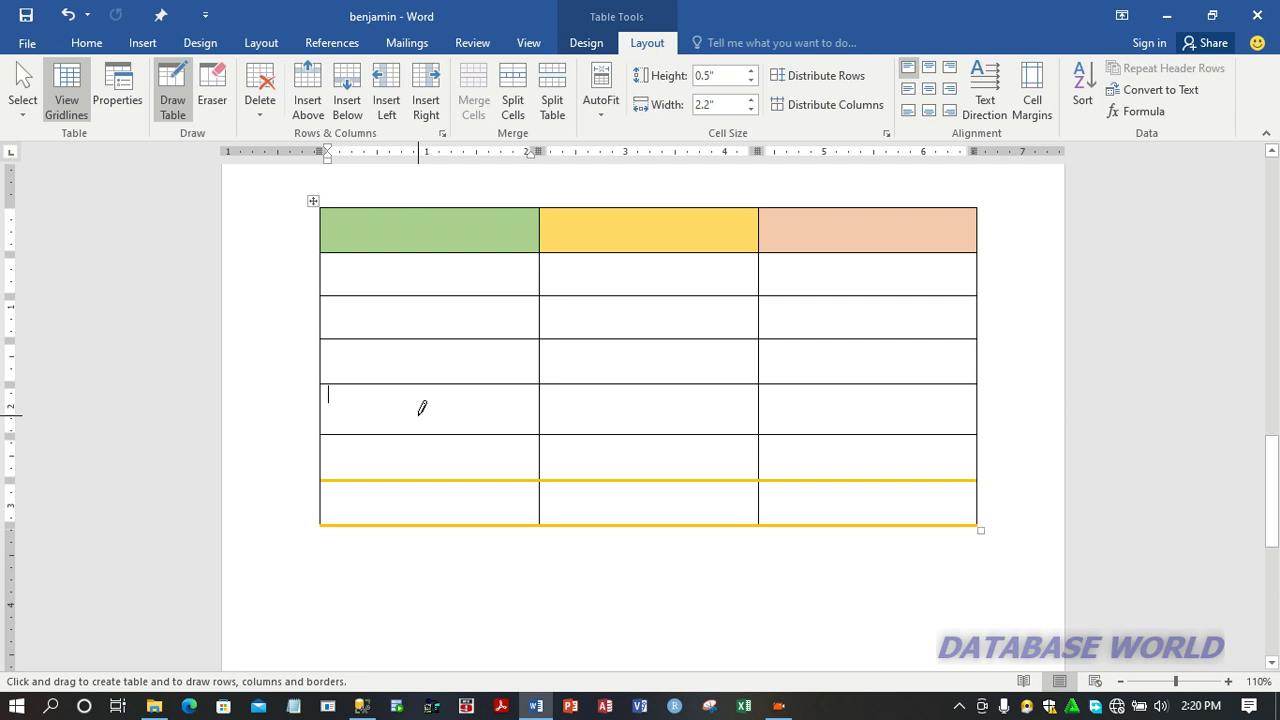
pyautogui.press('Escape')
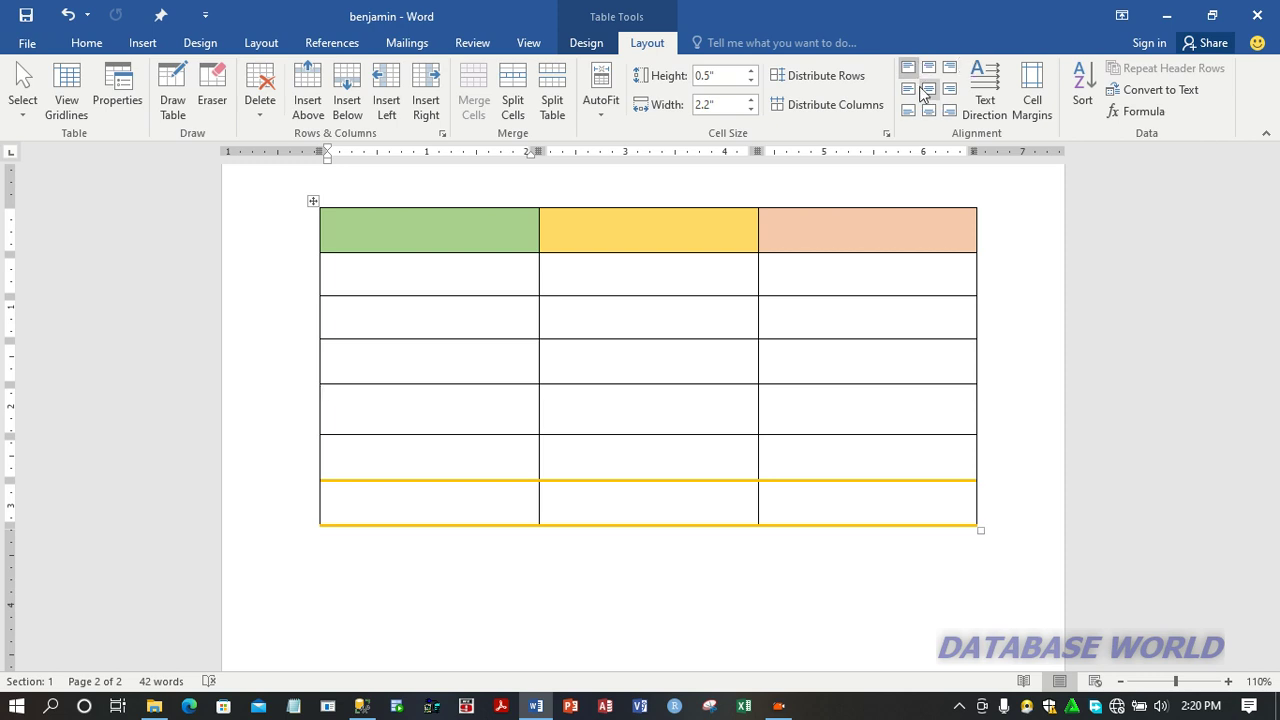
# Enter the column headings NAME, PRICE and QUANTITY in the coloured header row.
pyautogui.click(445, 240)
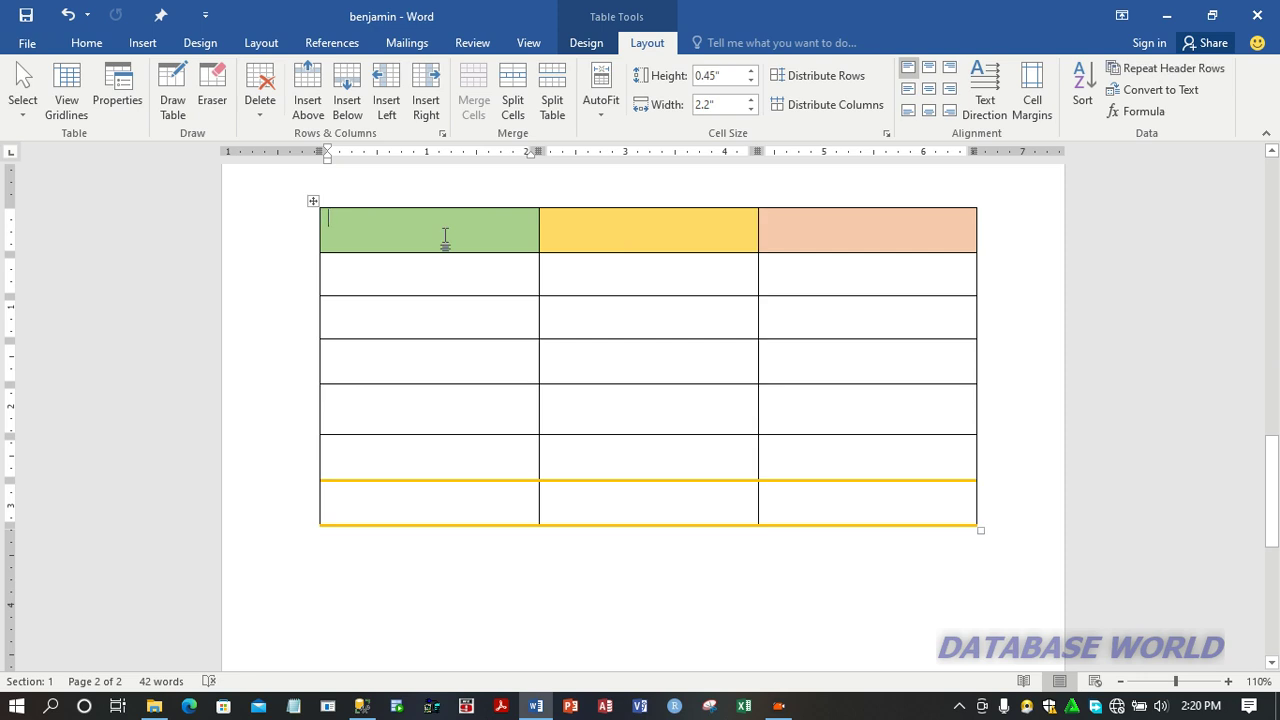
pyautogui.write('NAME')
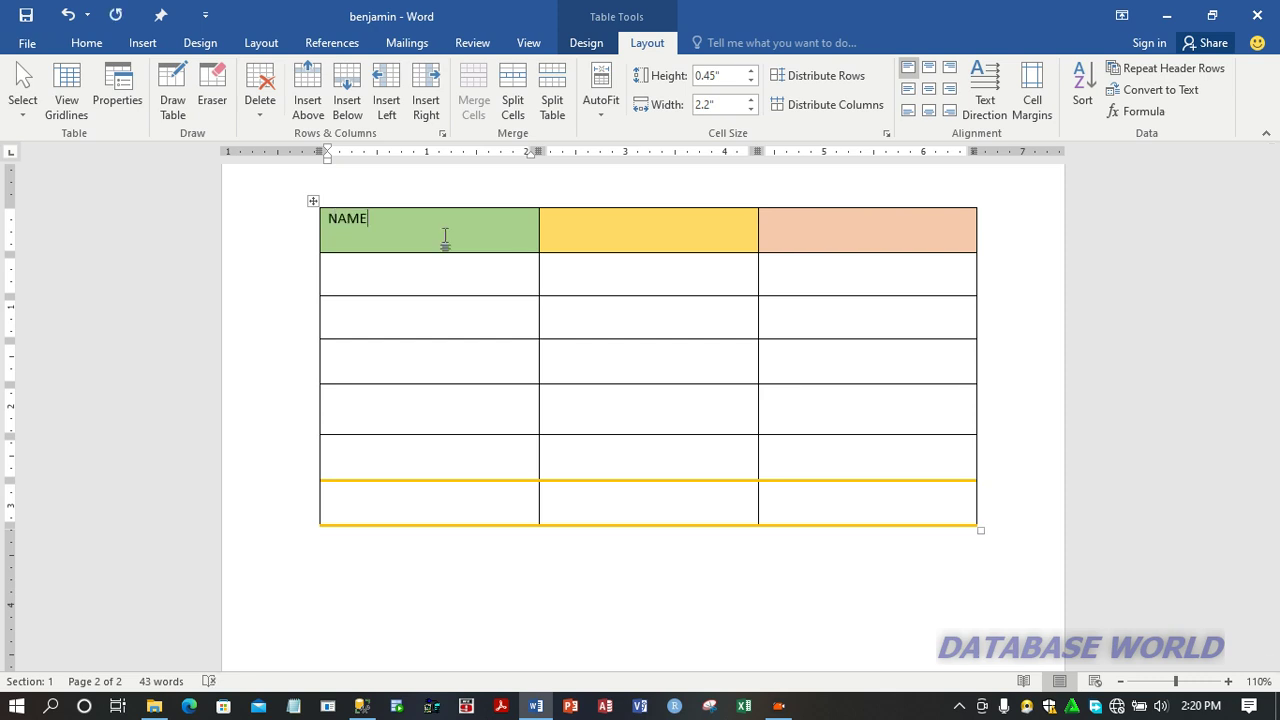
pyautogui.press('Tab')
pyautogui.write('PRICE')
pyautogui.press('Tab')
pyautogui.write('Q')
pyautogui.write('UA')
pyautogui.write('E')
pyautogui.press('BackSpace')
pyautogui.write('N')
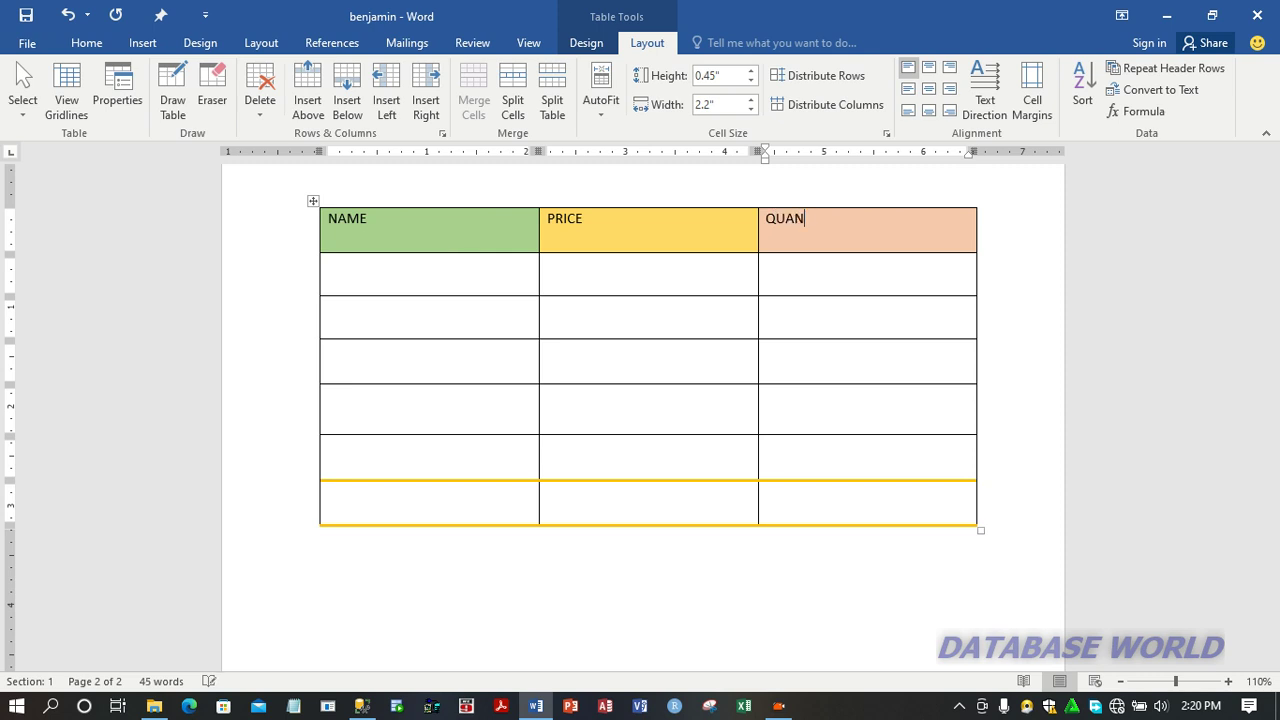
pyautogui.write('TITY')
# Fill the first row below the headings with MILO, price 25 and quantity 2.
pyautogui.press('Down')
pyautogui.press('Left')
pyautogui.press('Left')
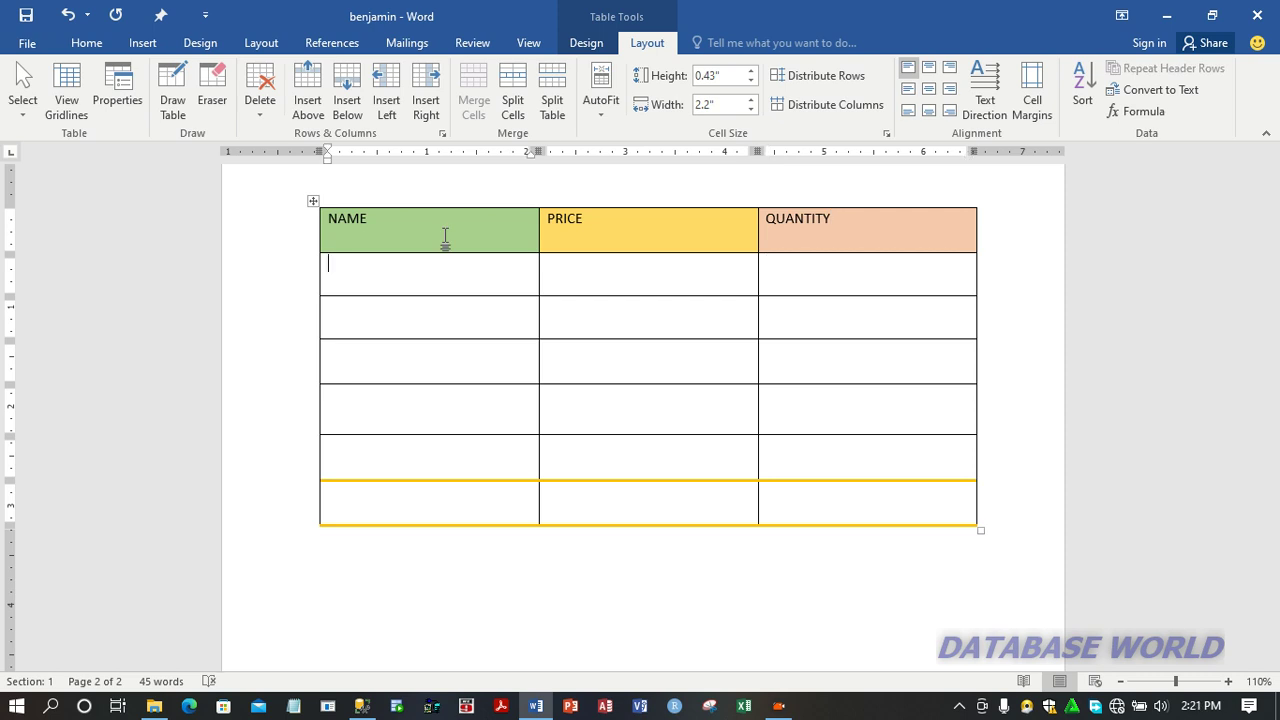
pyautogui.write('MILO')
pyautogui.press('Tab')
pyautogui.write('25')
pyautogui.press('Tab')
pyautogui.write('2')
# Fill the row below MILO with MILK, price 10 and quantity 3.
pyautogui.press('Tab')
pyautogui.write('MILK')
pyautogui.press('Tab')
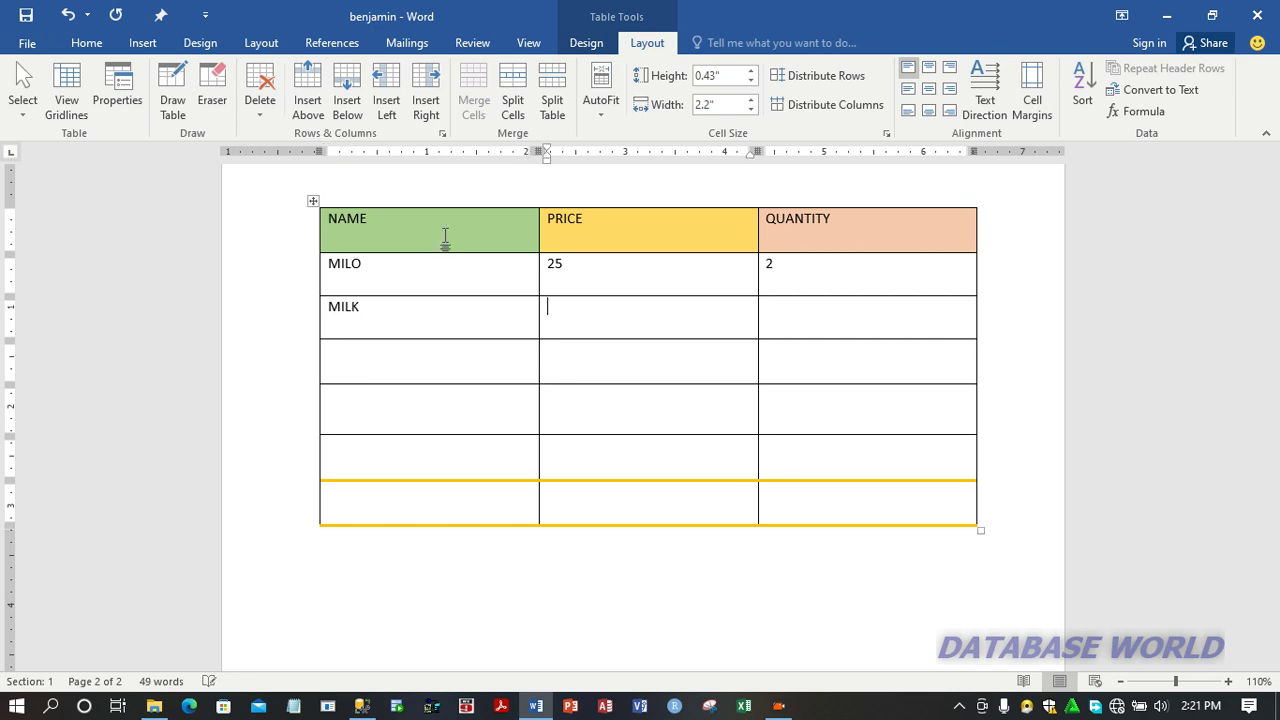
pyautogui.write('10')
pyautogui.press('Tab')
pyautogui.write('3')
# Fill the row below MILK with BREAD, price 38 and quantity 2.
pyautogui.press('Down')
pyautogui.press('Left')
pyautogui.press('Left')
pyautogui.write('BREAD')
pyautogui.press('Tab')
pyautogui.write('38')
pyautogui.press('Tab')
pyautogui.write('2')
# Fill the row below BREAD with SUGAR, price 14 and quantity 7.
pyautogui.press('Tab')
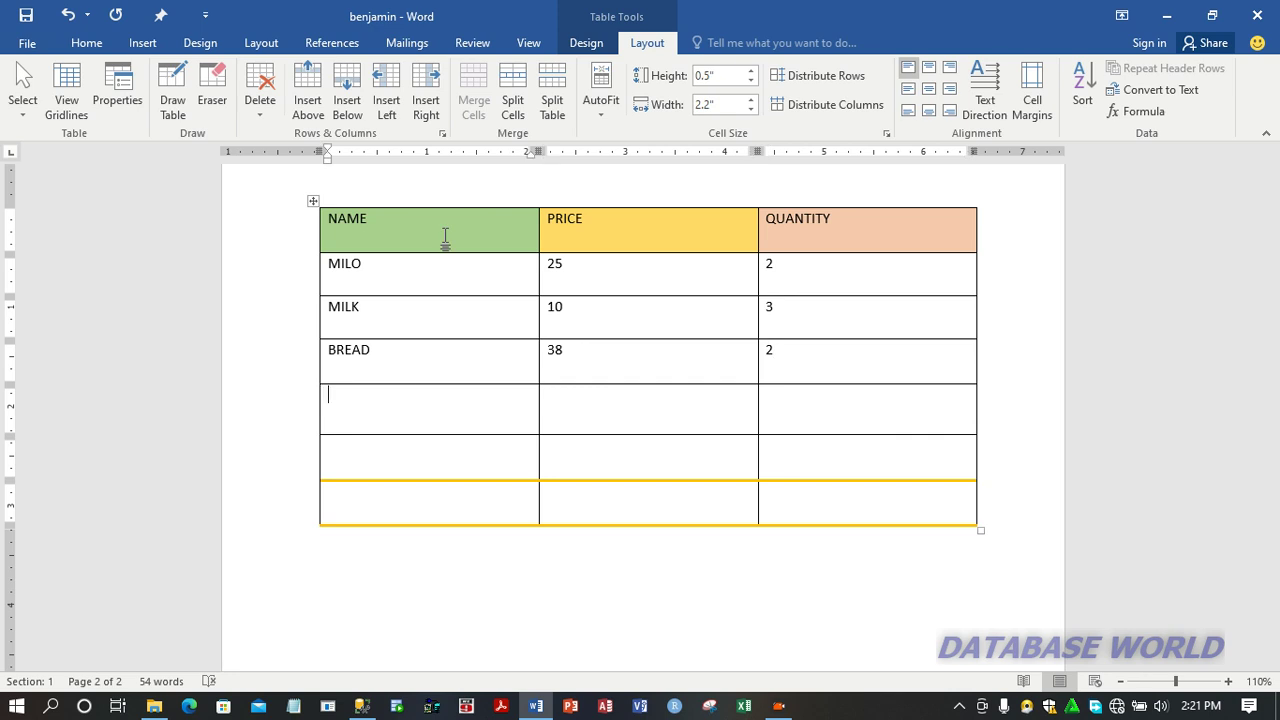
pyautogui.write('SUGAR')
pyautogui.press('Tab')
pyautogui.write('14')
pyautogui.press('Tab')
pyautogui.write('7')
# Fill the row below SUGAR with SARDINE, price 74 and quantity 2.
pyautogui.press('Tab')
pyautogui.write('SARDINE')
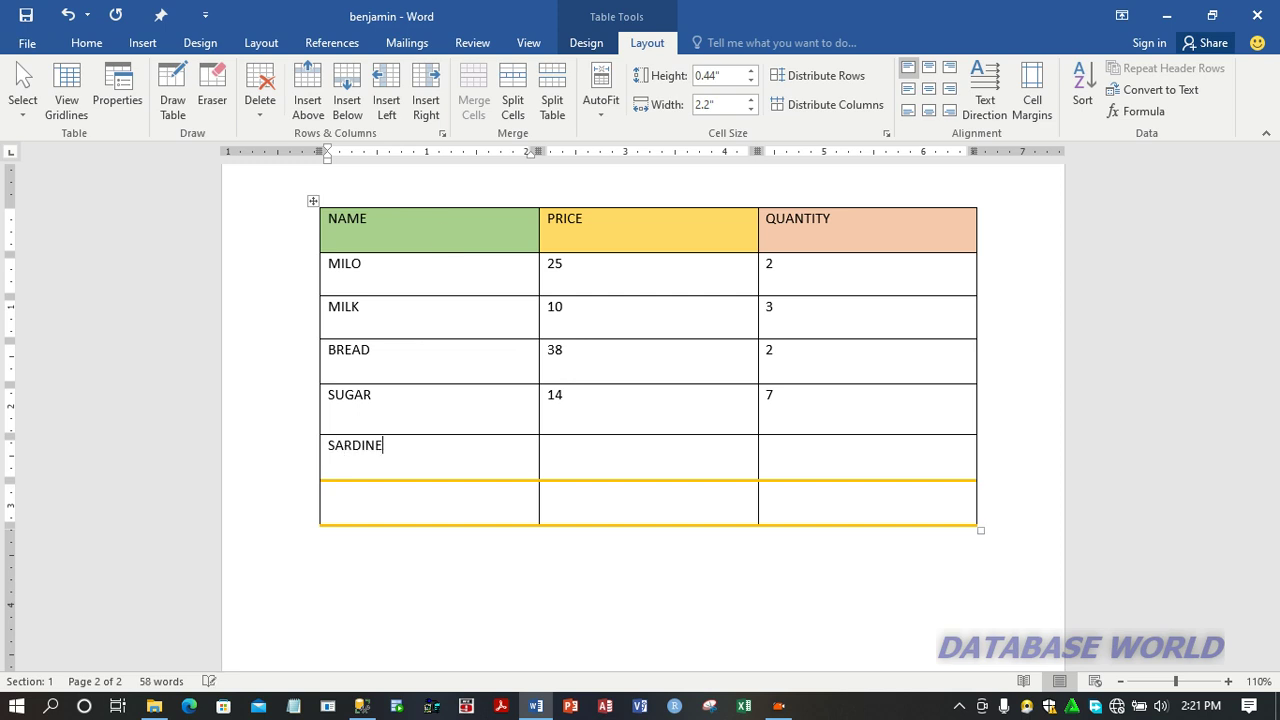
pyautogui.press('Tab')
pyautogui.write('74')
pyautogui.press('Tab')
pyautogui.write('2')
# Label the last table row TOTAL in the NAME column.
pyautogui.press('Down')
pyautogui.press('Left')
pyautogui.press('Left')
pyautogui.write('TOA')
pyautogui.press('BackSpace')
pyautogui.write('TAL')
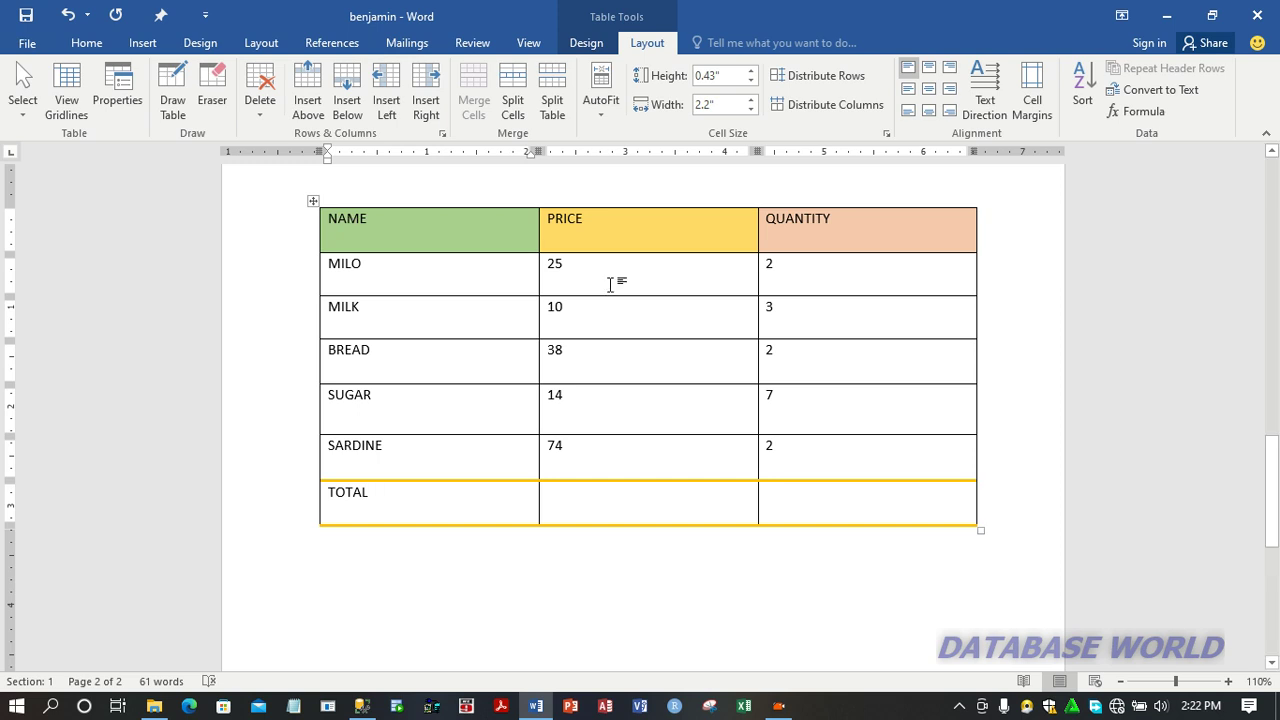
# Centre the text of the whole table both horizontally and vertically within its cells.
pyautogui.click(314, 200)
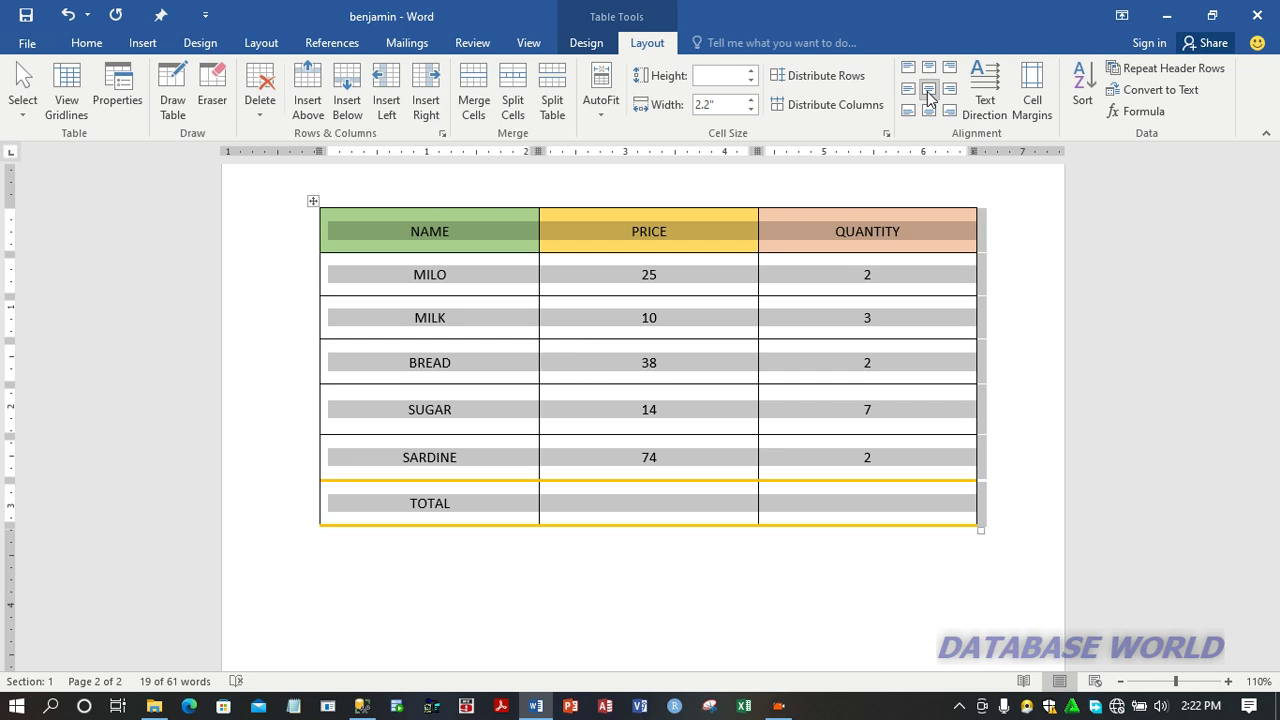
pyautogui.click(486, 243)
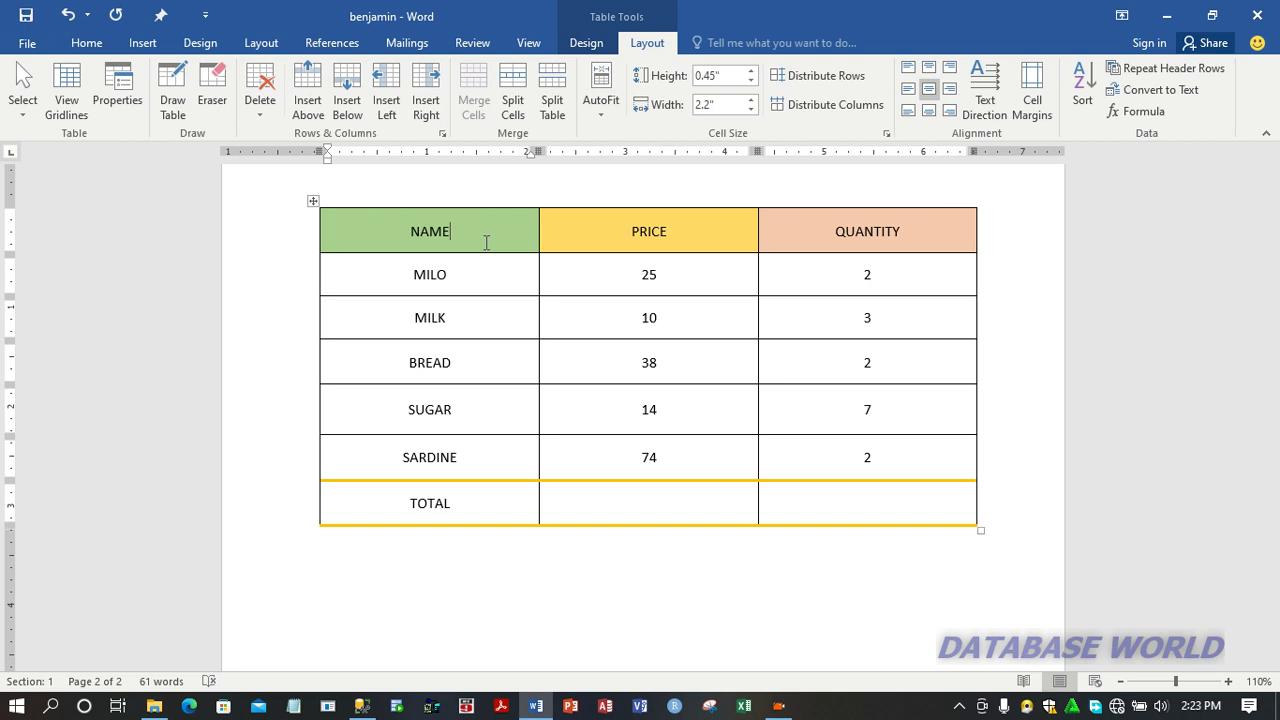
# Insert the formula =SUM(ABOVE) in the TOTAL row of the PRICE column.
pyautogui.click(657, 510)
pyautogui.click(800, 506)
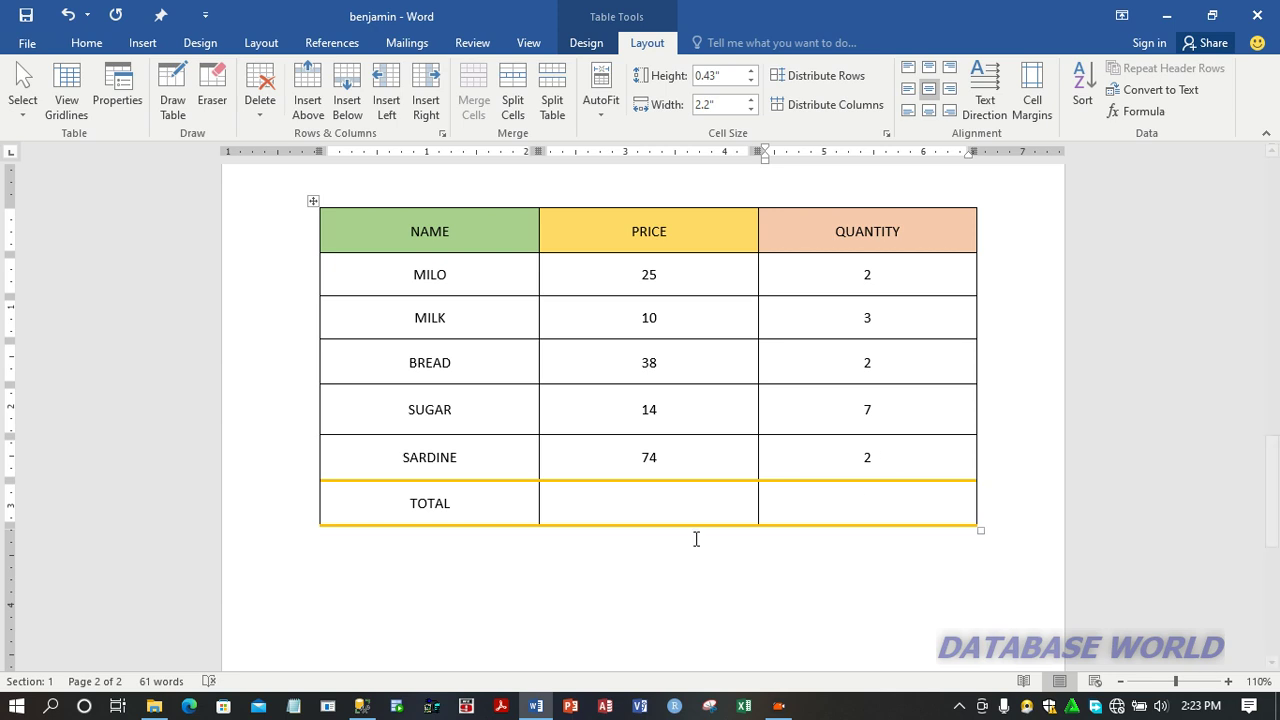
pyautogui.click(669, 512)
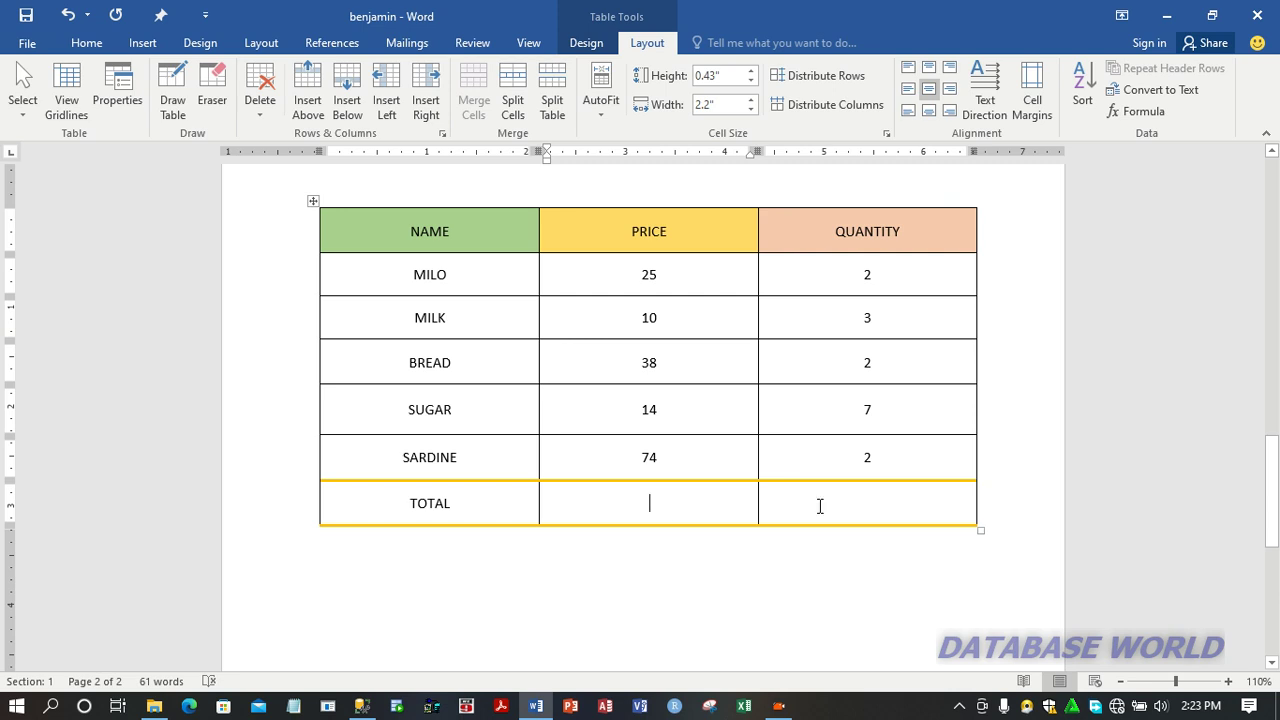
pyautogui.click(820, 506)
pyautogui.click(691, 505)
pyautogui.click(1145, 114)
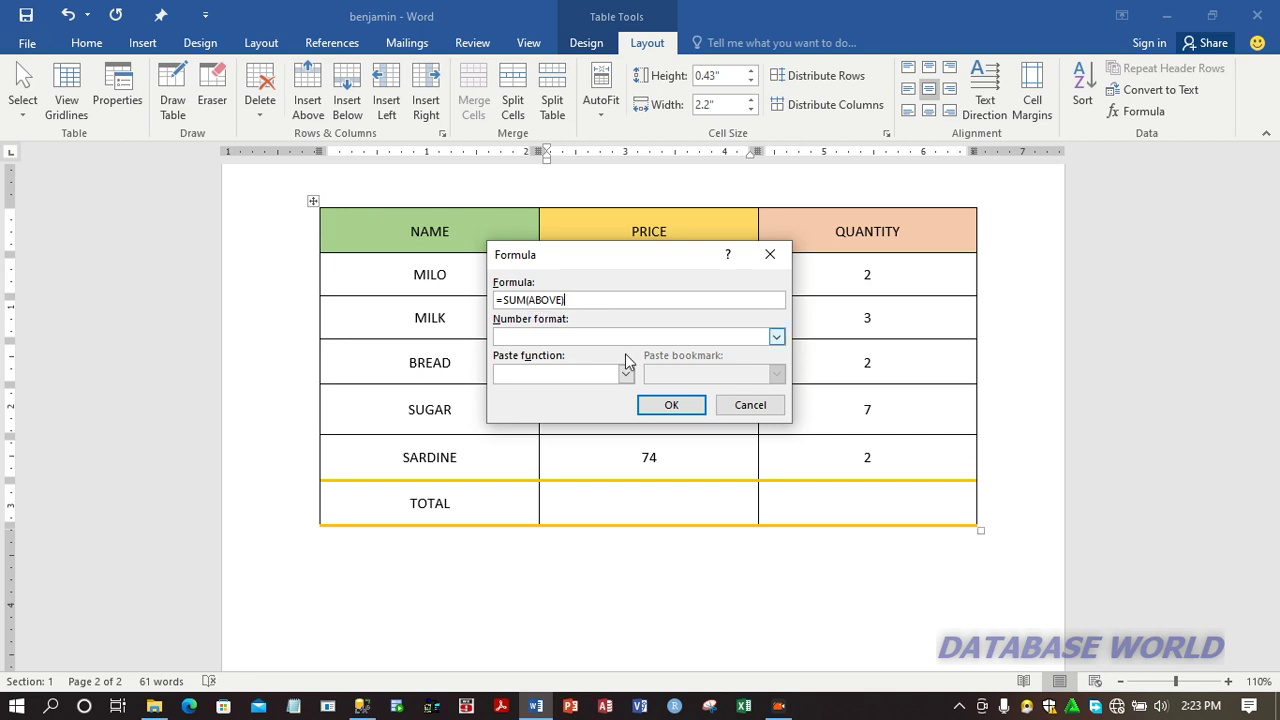
pyautogui.click(670, 406)
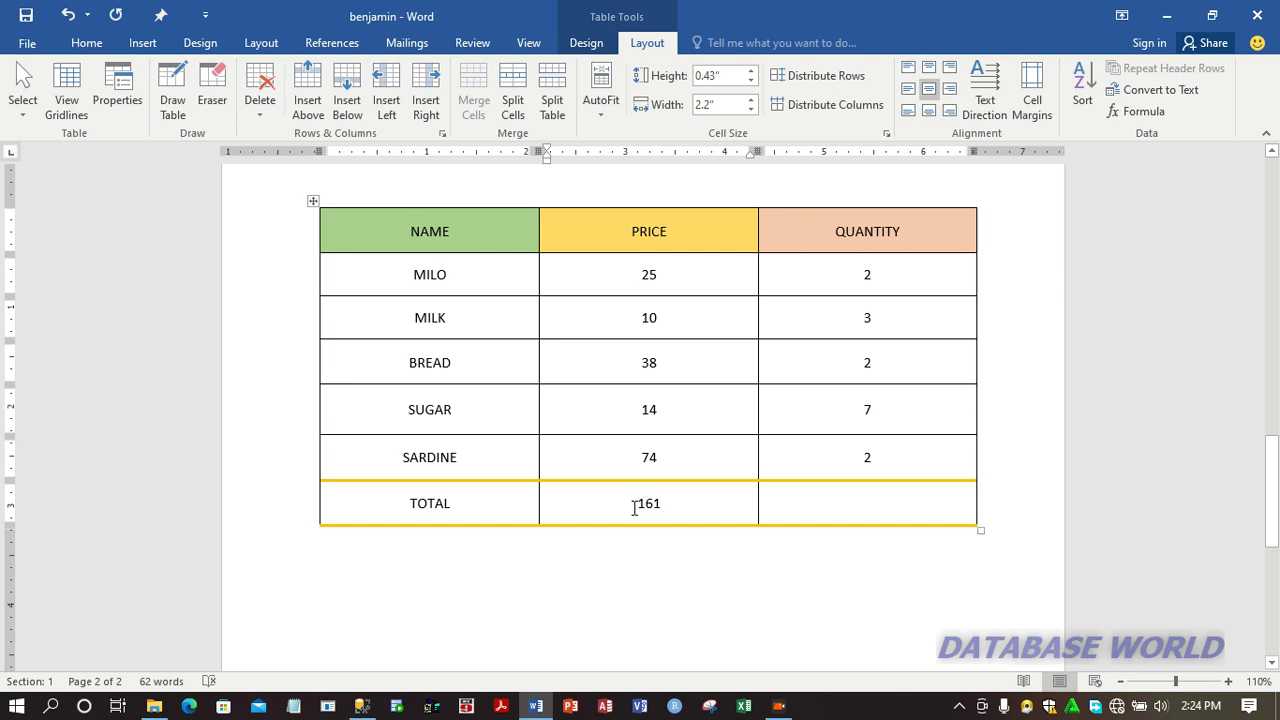
# Insert the formula =SUM(ABOVE) in the TOTAL row of the QUANTITY column.
pyautogui.click(894, 508)
pyautogui.click(1153, 110)
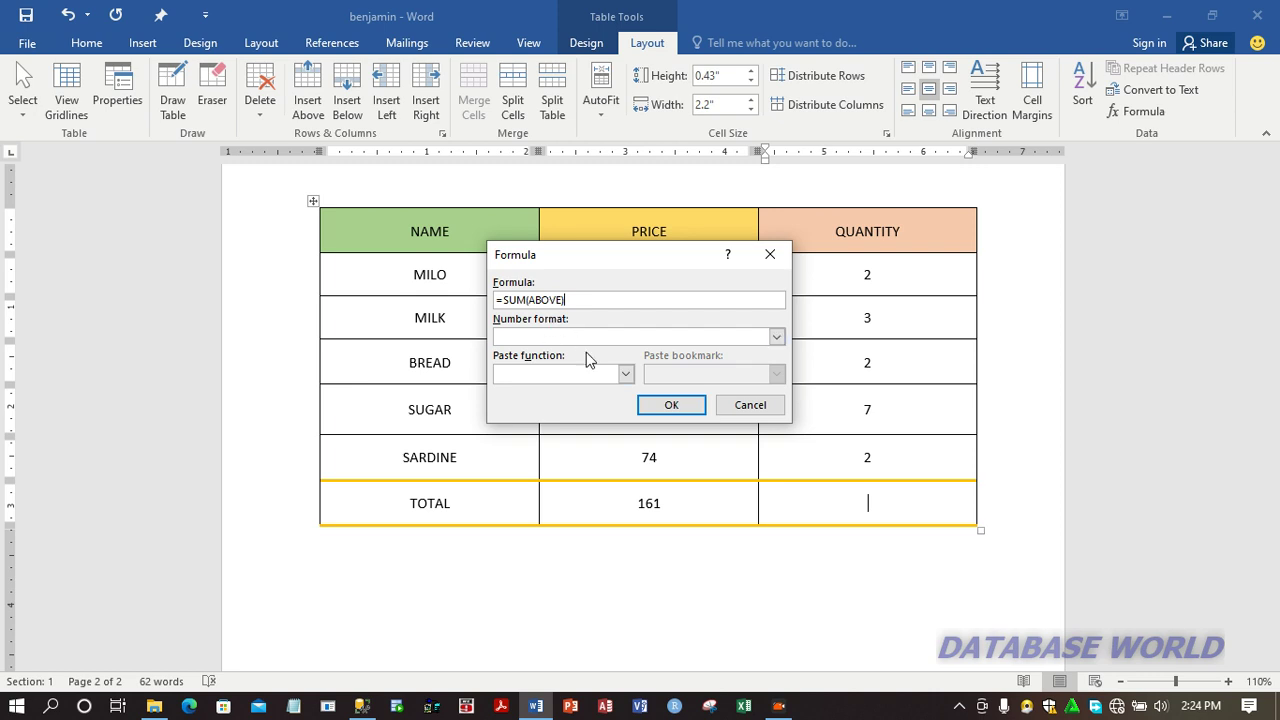
pyautogui.click(664, 406)
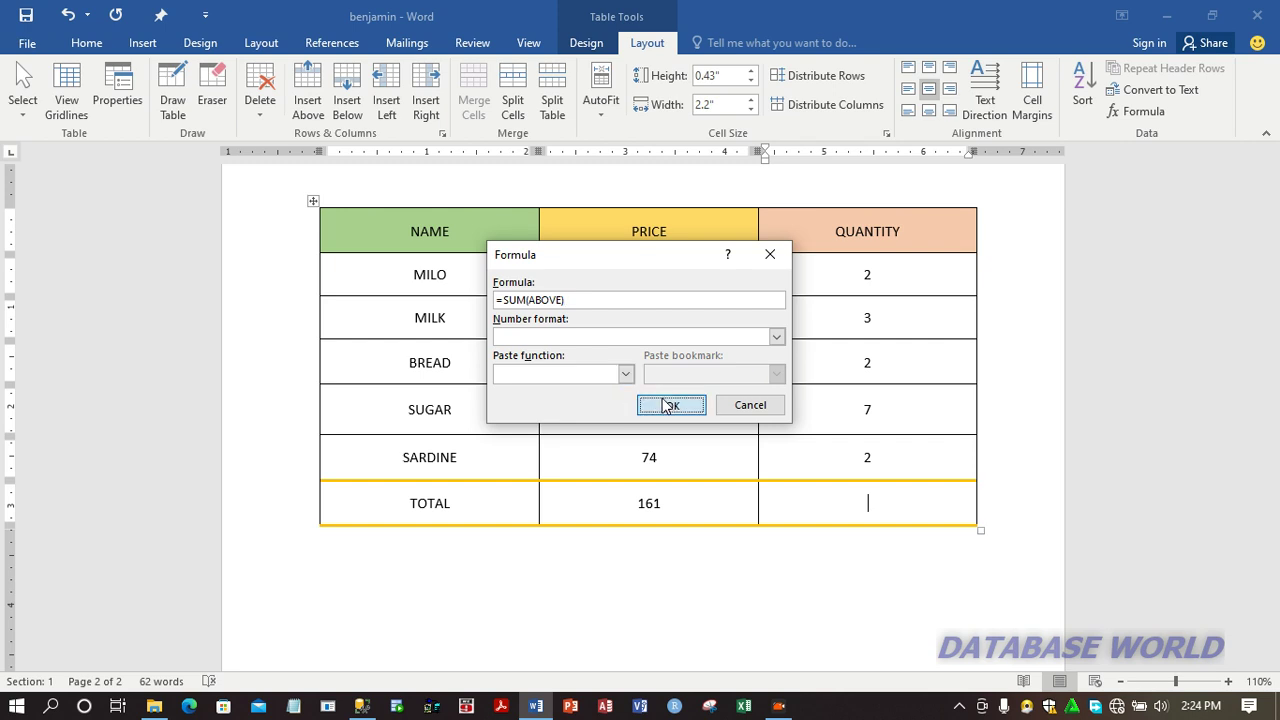